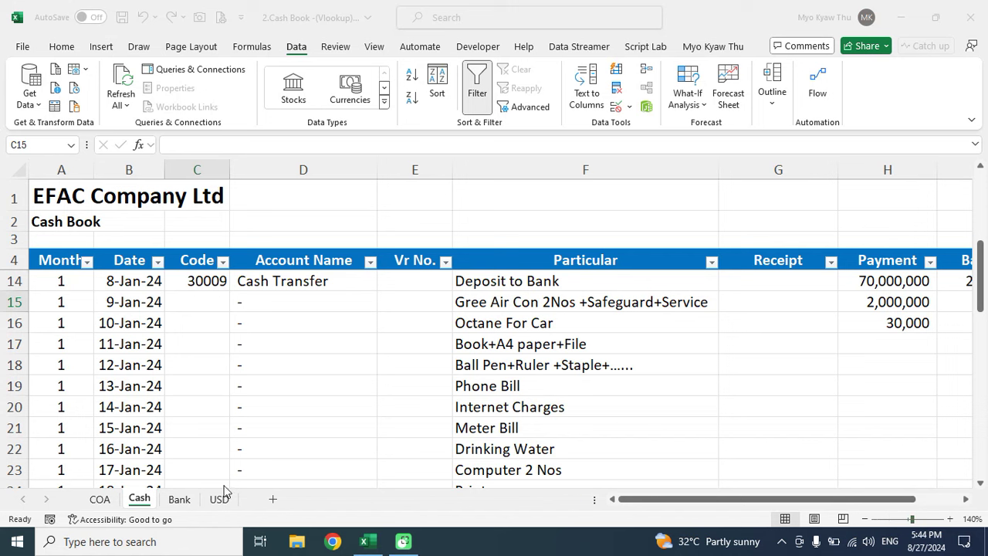
# Browse the COA sheet's Account Head column down to the last account row.
pyautogui.click(108, 504)
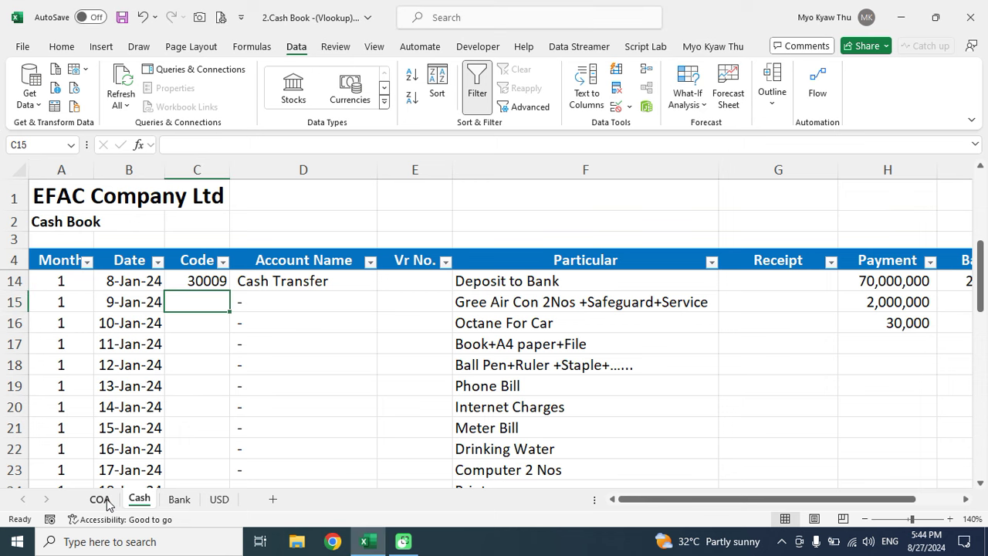
pyautogui.click(101, 500)
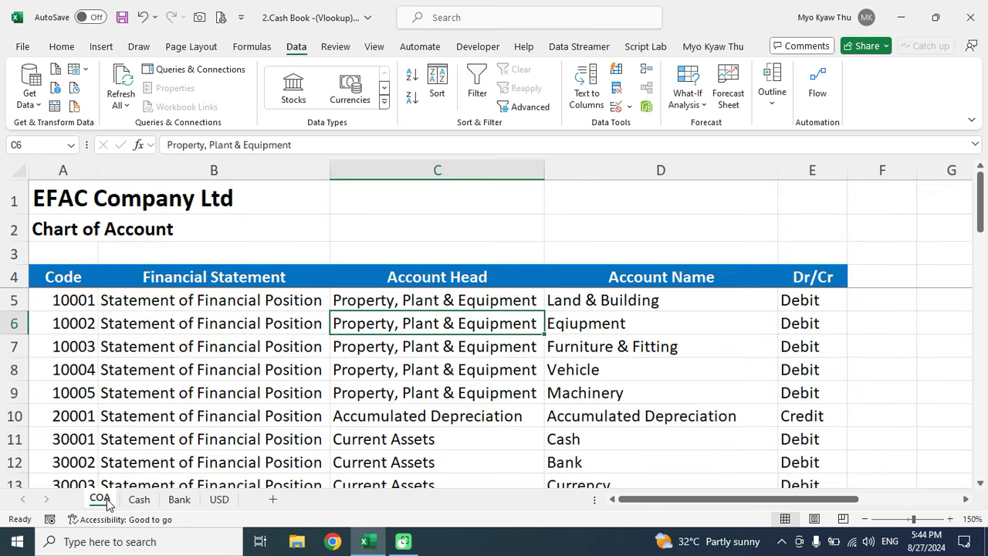
pyautogui.click(454, 271)
pyautogui.press('Down')
pyautogui.press('Down')
pyautogui.hotkey('ctrl', 'Down')
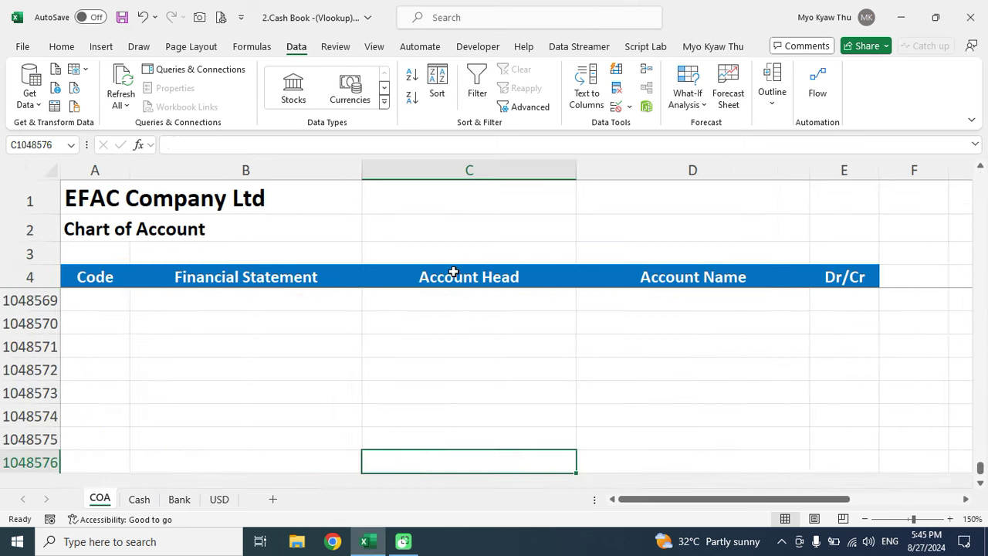
pyautogui.hotkey('ctrl', 'Up')
pyautogui.press('Up')
pyautogui.press('Up')
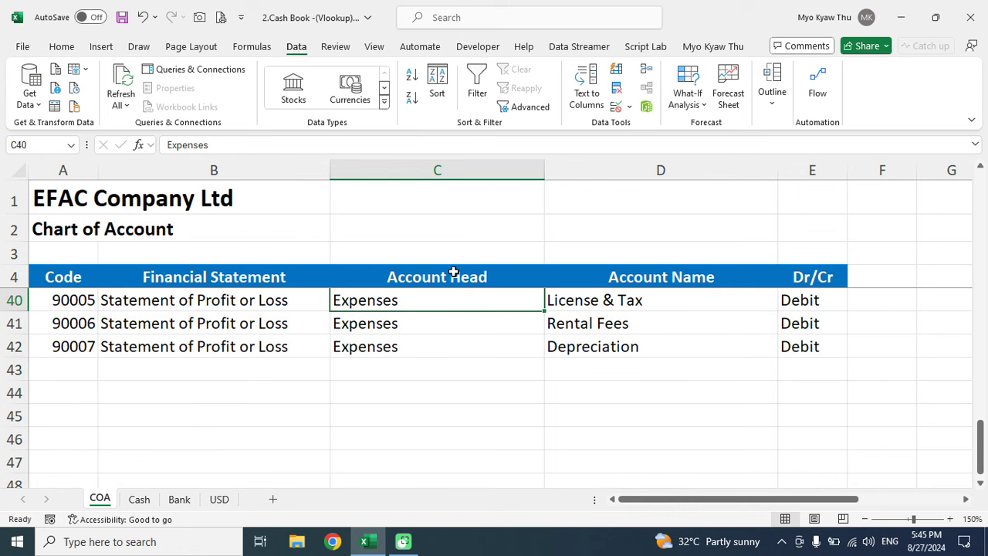
pyautogui.press('Right')
pyautogui.press('Up')
pyautogui.press('Up')
pyautogui.press('Up')
pyautogui.press('Up')
pyautogui.press('Up')
pyautogui.press('Up')
pyautogui.press('Up')
pyautogui.press('Up')
pyautogui.press('Up')
pyautogui.press('Up')
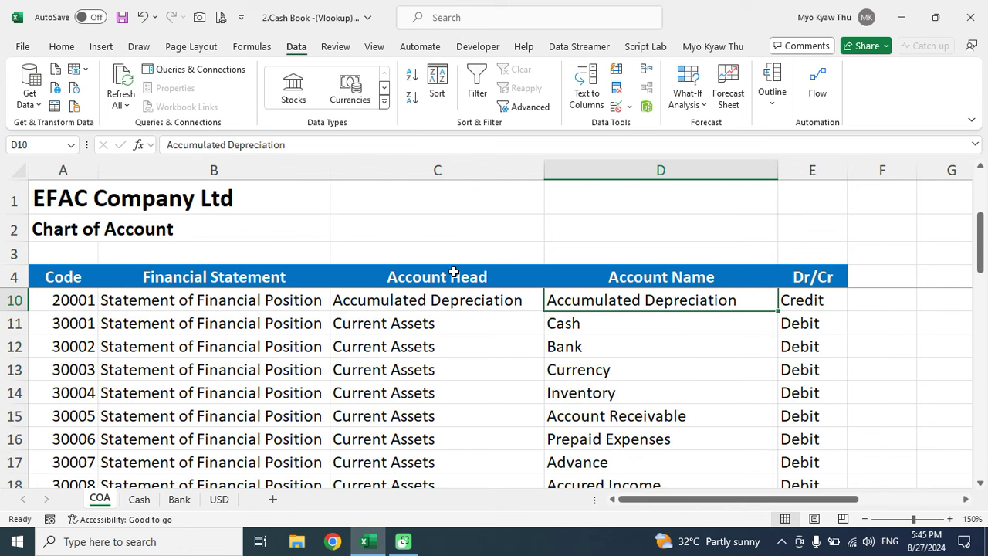
# Enter code 10002 in C15 for the 9-Jan Cash entry and check D15's lookup formula.
pyautogui.click(140, 500)
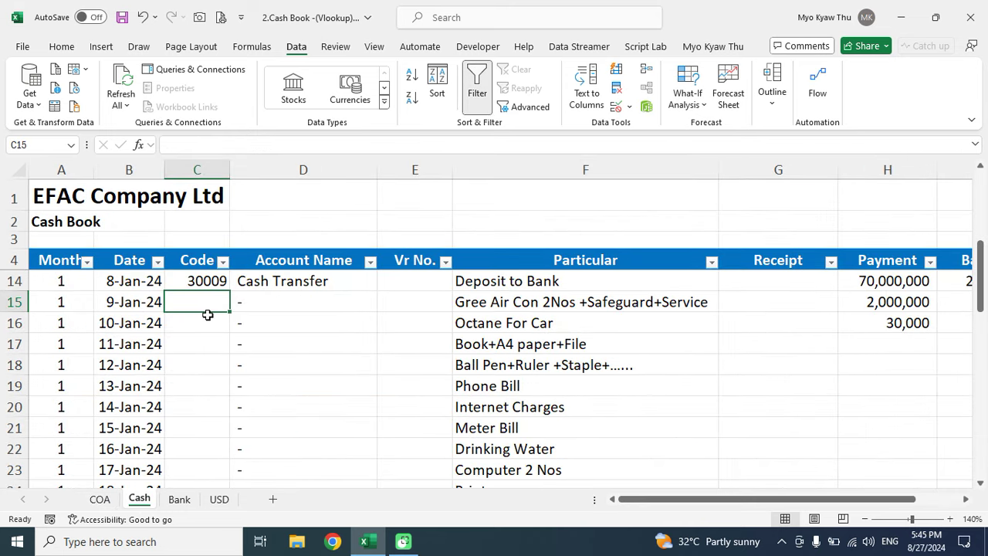
pyautogui.write('10')
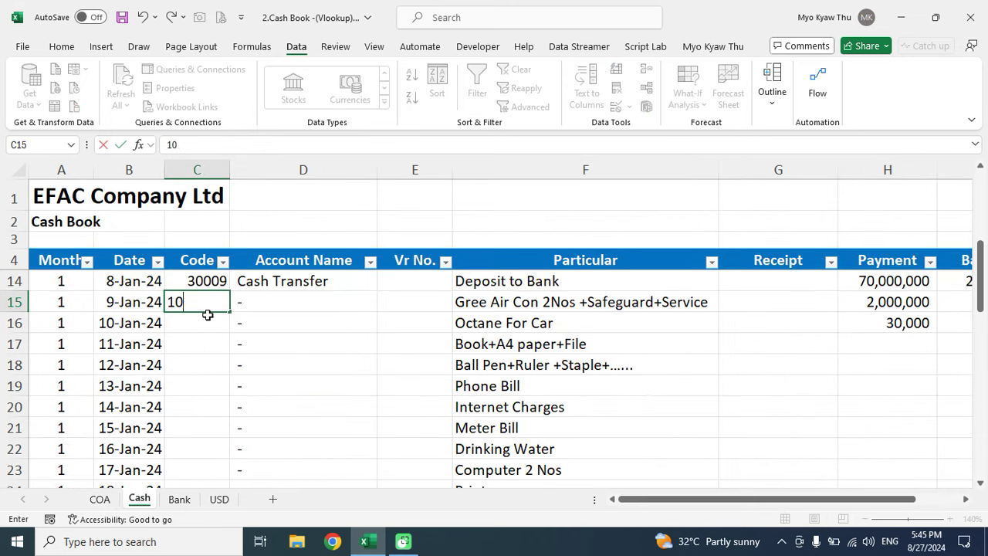
pyautogui.write('002')
pyautogui.press('Return')
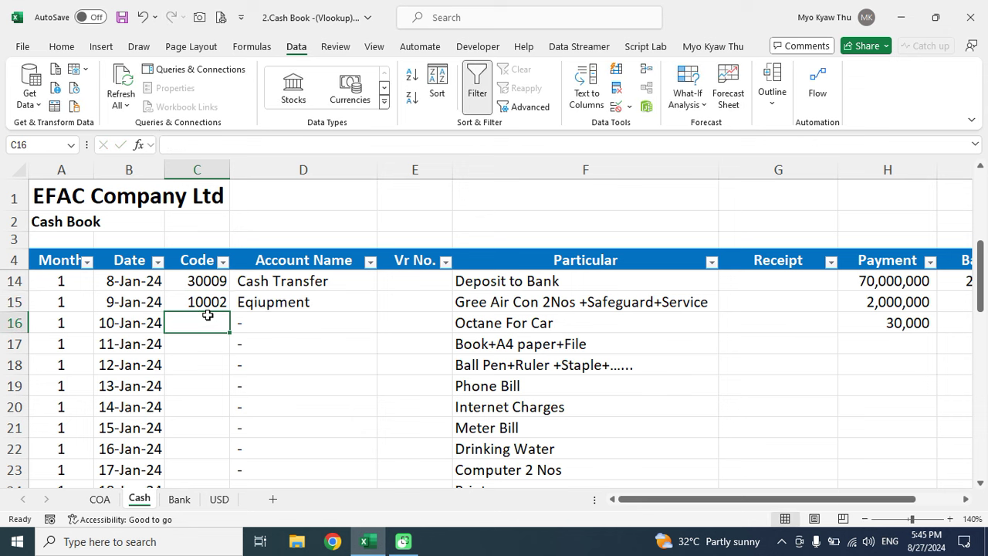
pyautogui.click(271, 299)
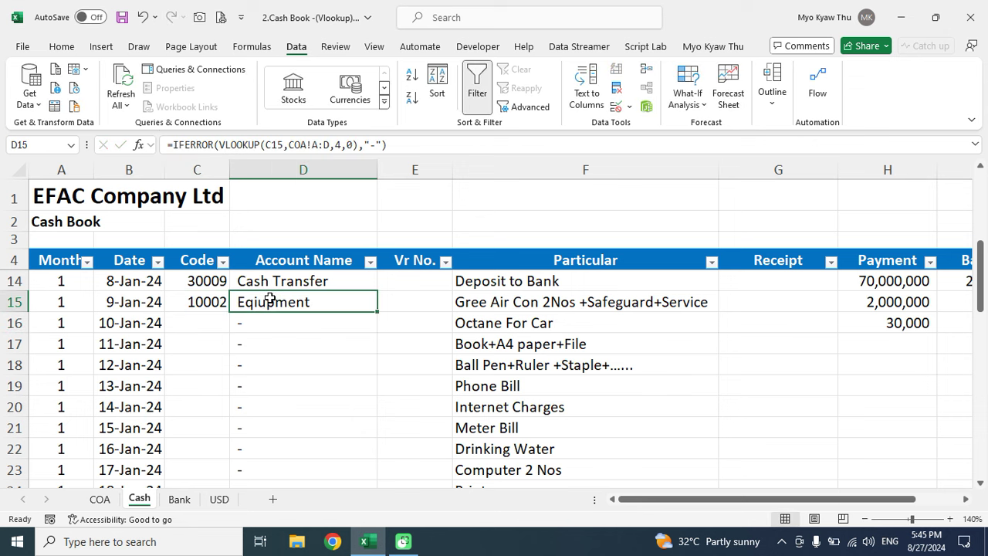
pyautogui.click(208, 301)
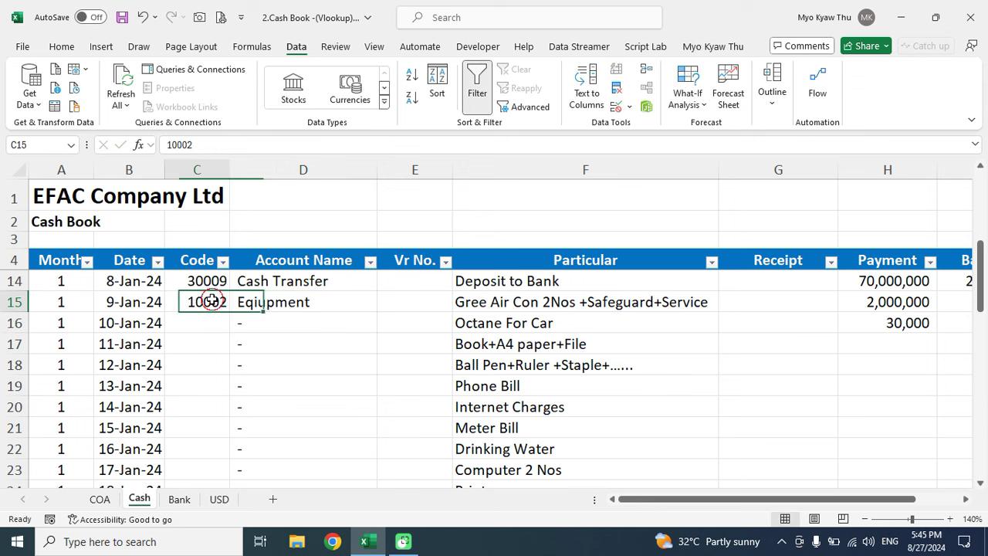
pyautogui.click(255, 305)
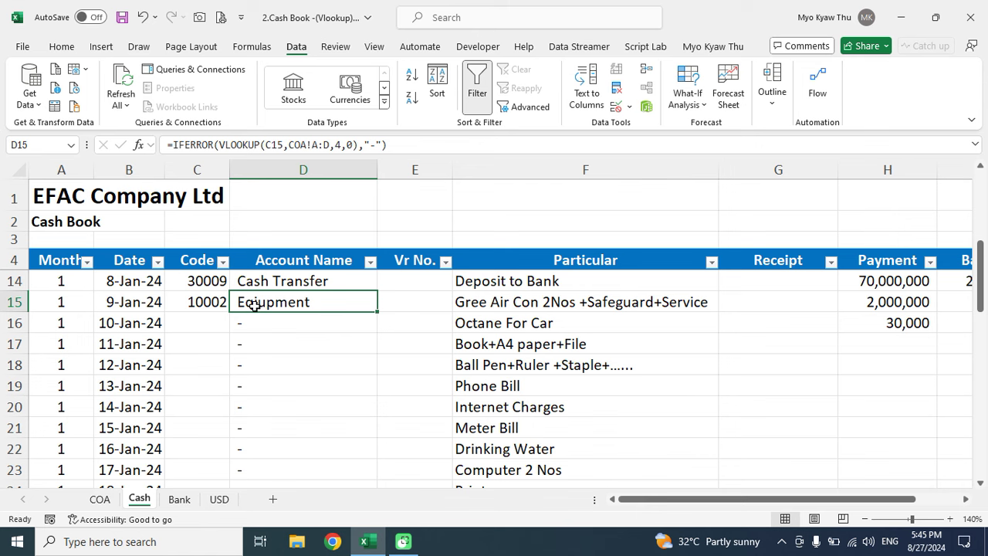
pyautogui.click(181, 501)
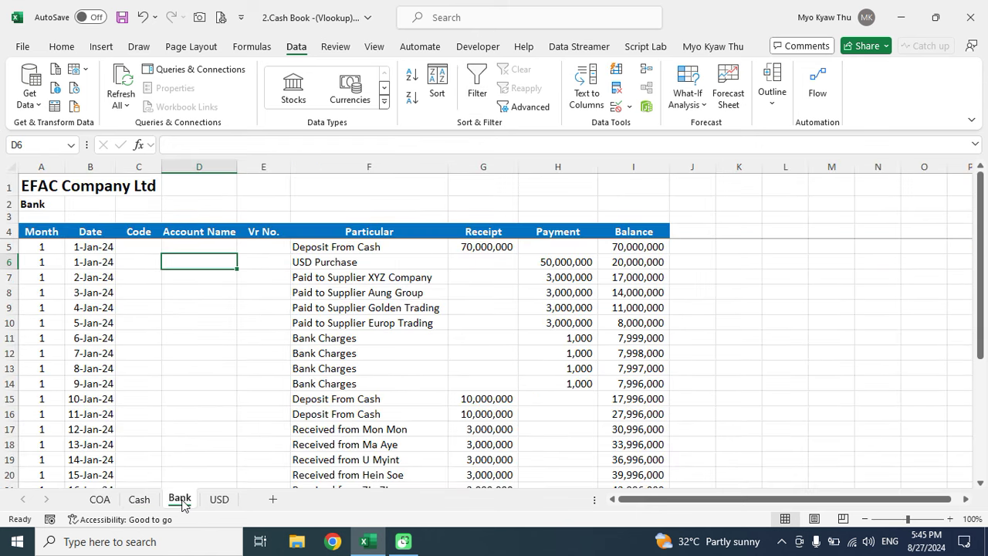
pyautogui.click(215, 230)
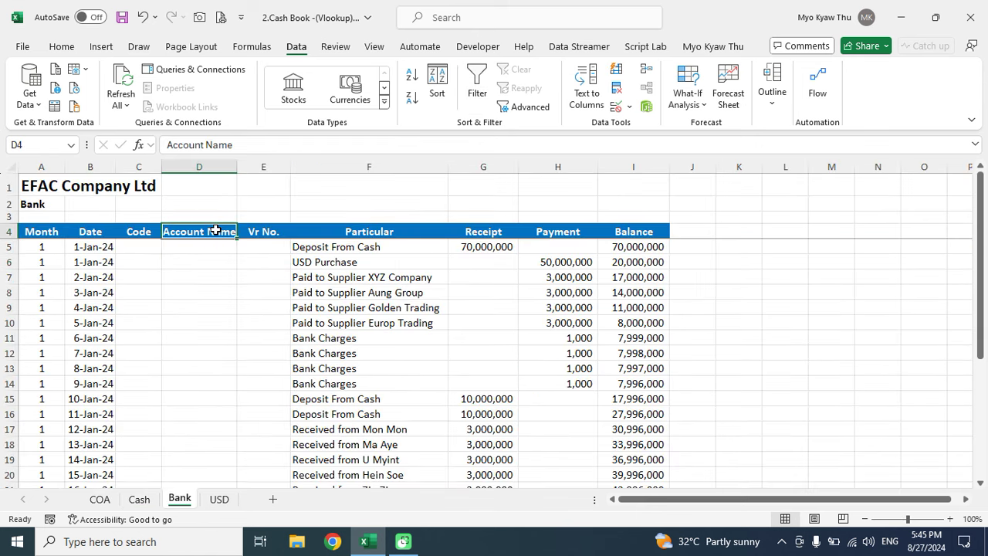
pyautogui.press('Down')
pyautogui.click(215, 230)
pyautogui.press('Down')
pyautogui.press('Left')
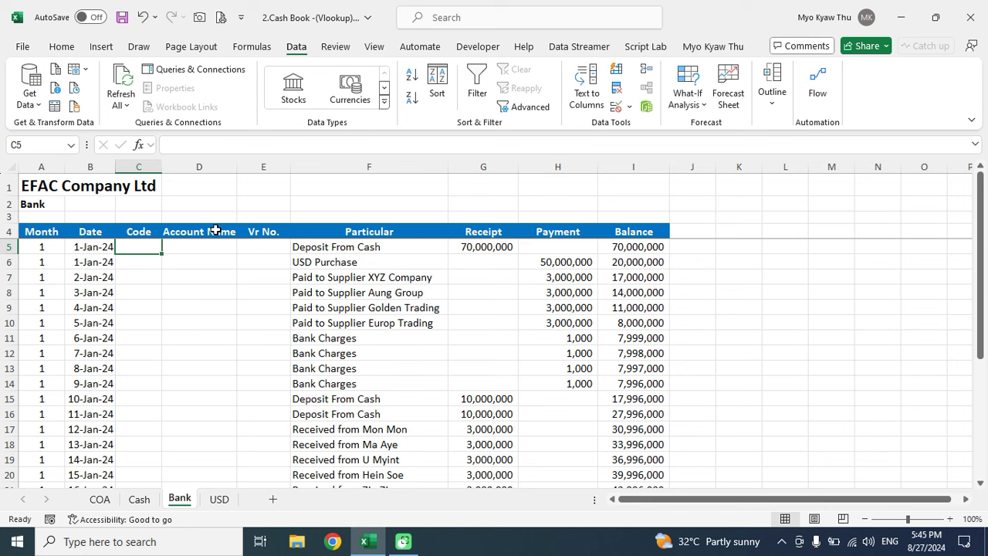
pyautogui.press('Up')
pyautogui.press('Down')
pyautogui.press('Right')
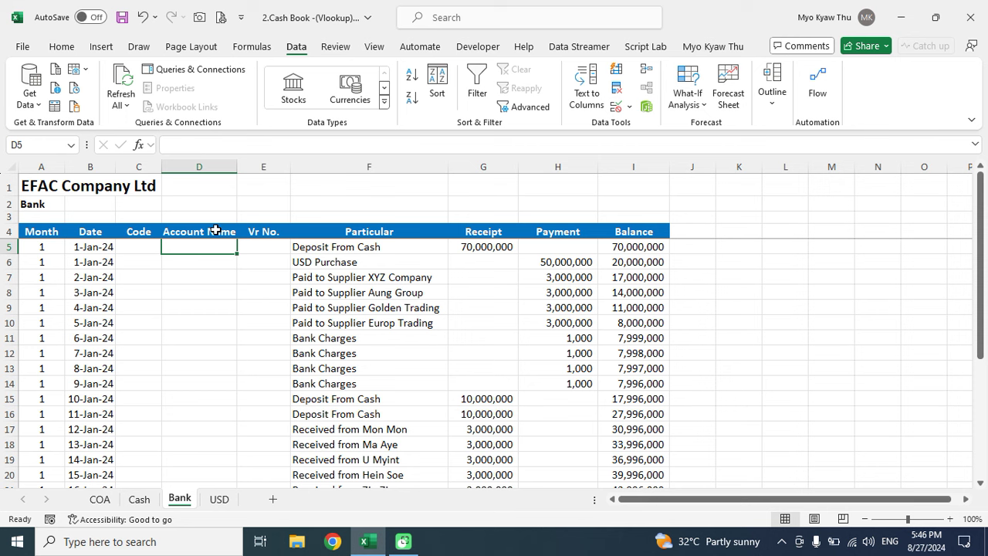
# Enter =VLOOKUP(C5,COA!A:D,4,0) in Bank cell D5 to return the account name.
pyautogui.write('=Vl')
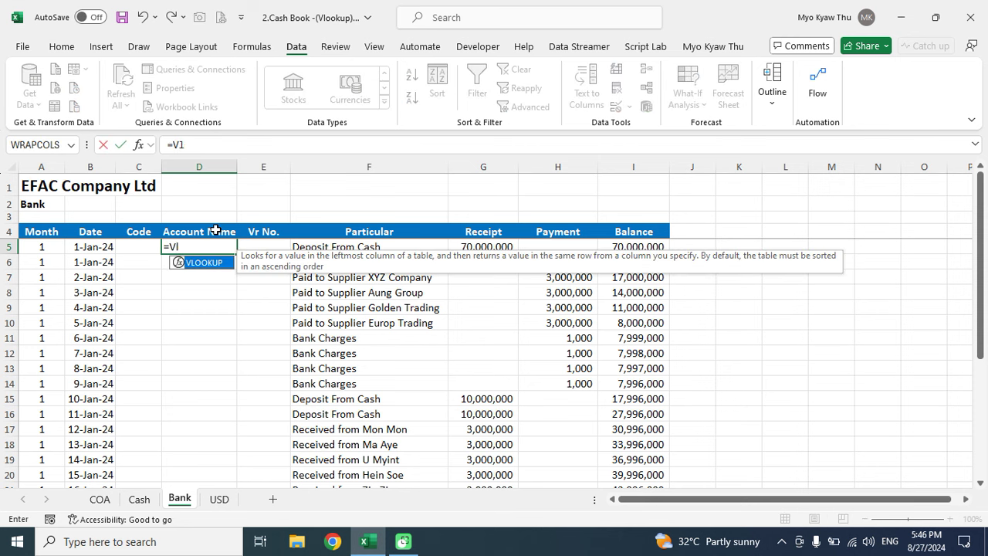
pyautogui.write('ook')
pyautogui.press('Tab')
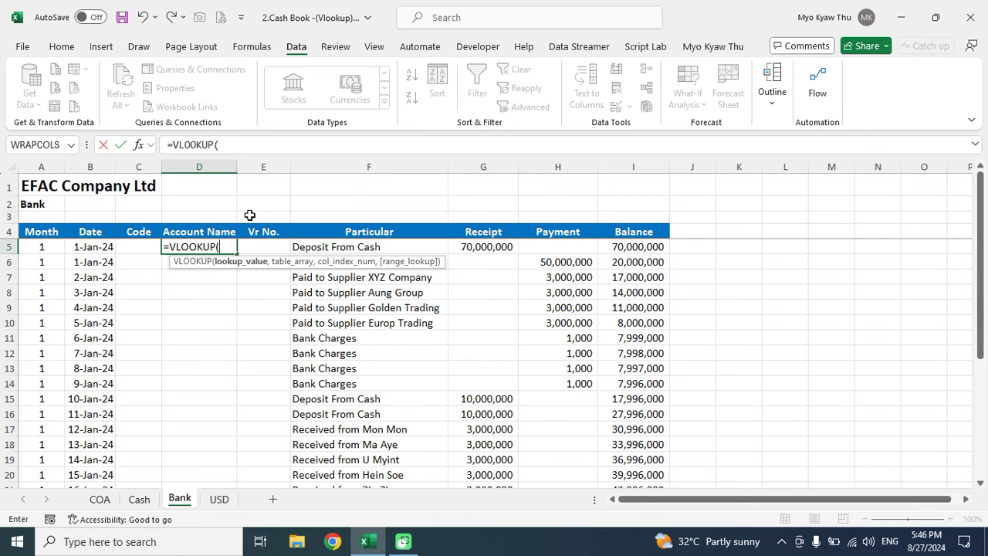
pyautogui.click(143, 246)
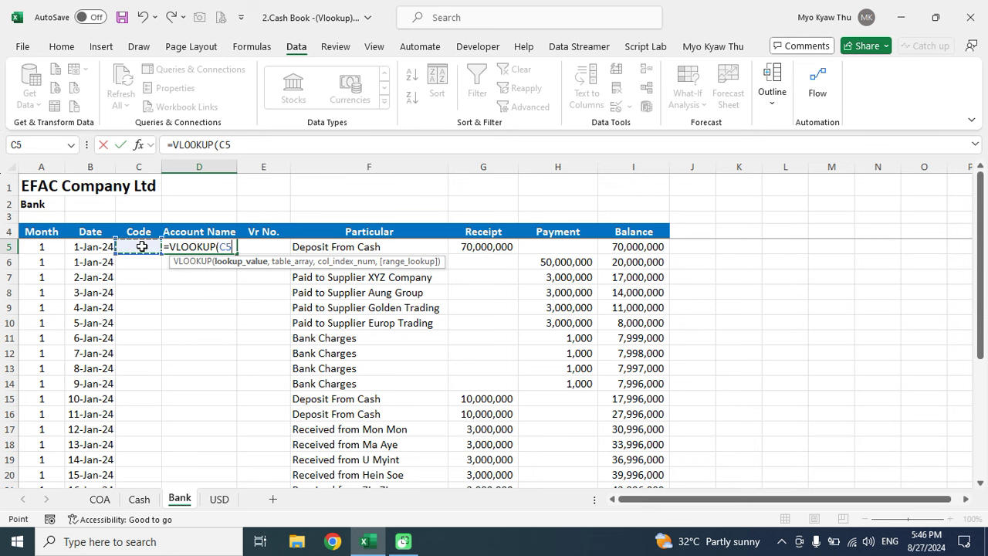
pyautogui.write(',')
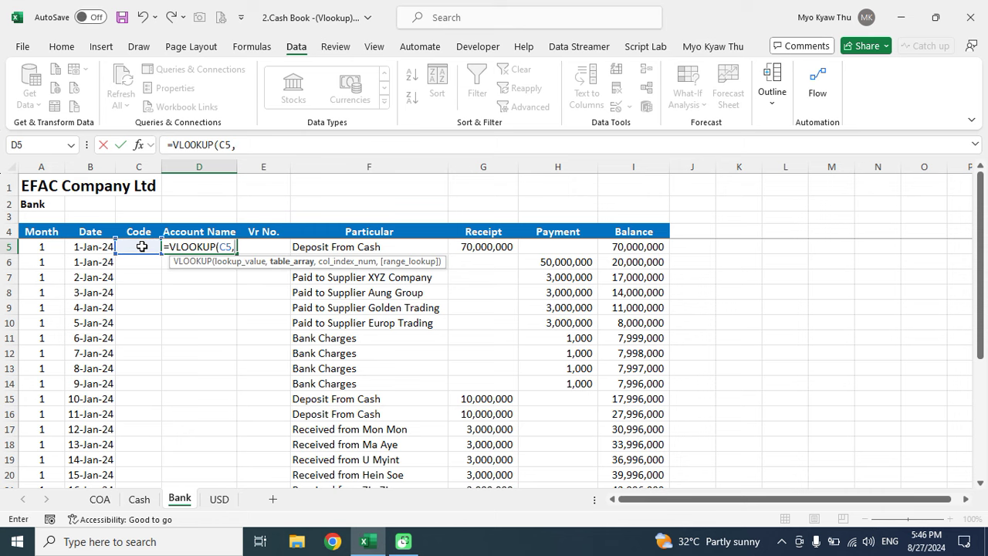
pyautogui.click(106, 500)
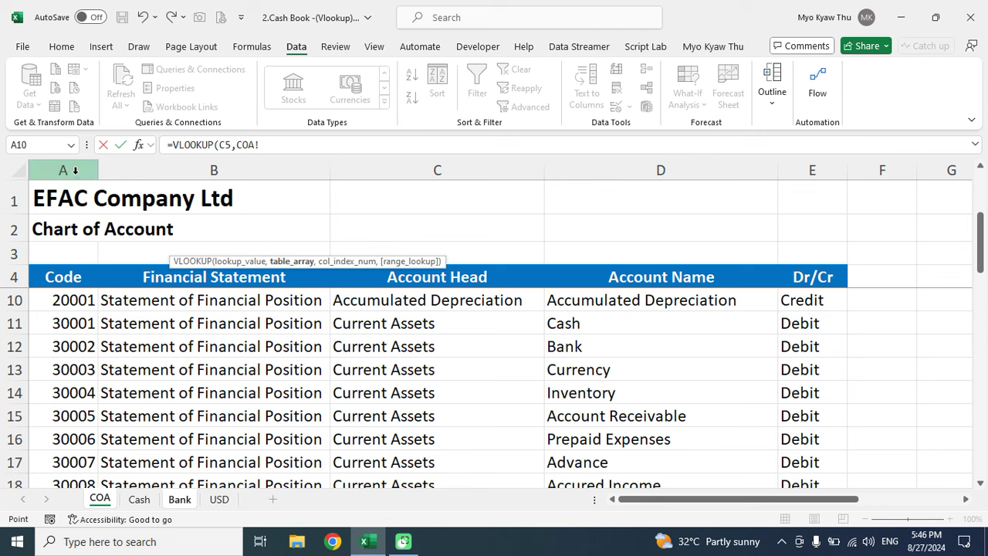
pyautogui.click(75, 170)
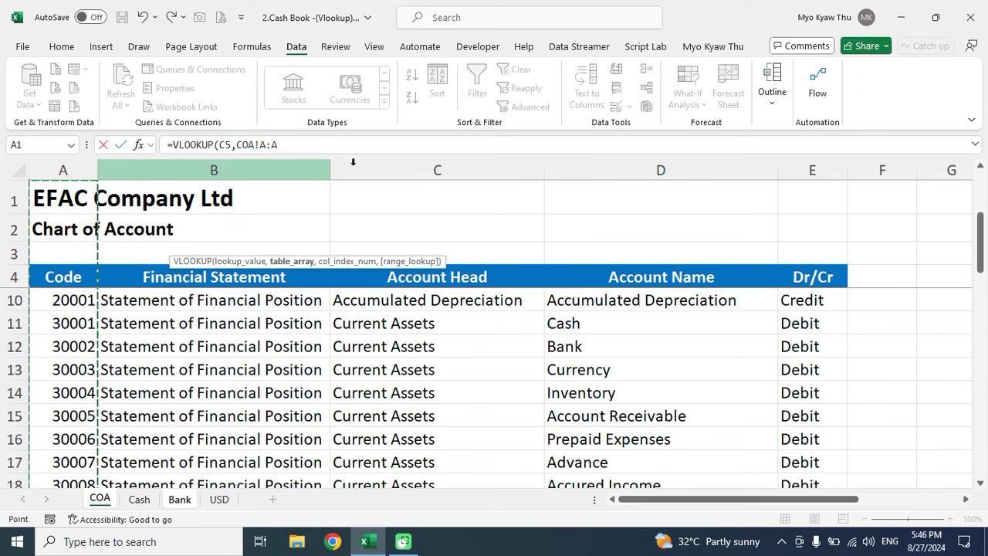
pyautogui.keyDown('shift'); pyautogui.click(689, 173); pyautogui.keyUp('shift')
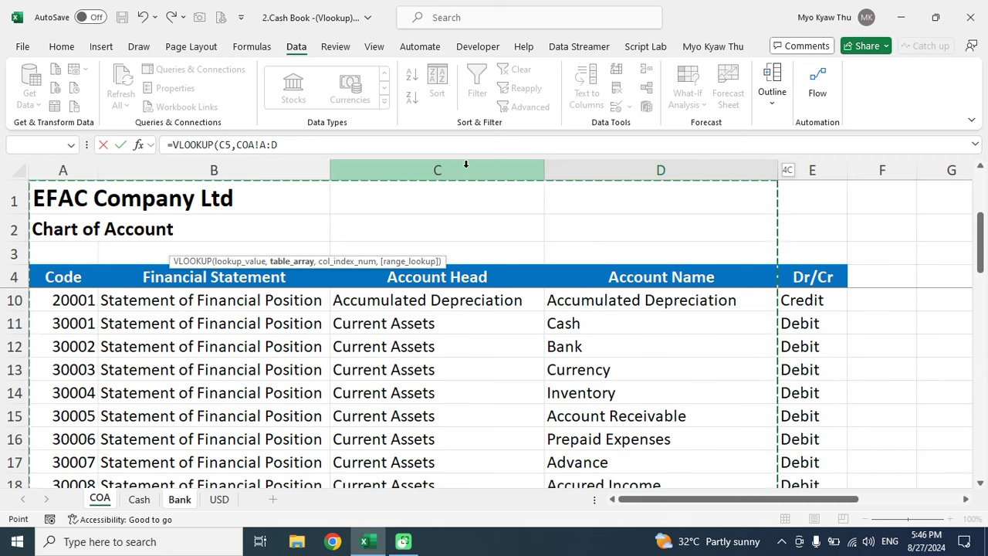
pyautogui.write(',4')
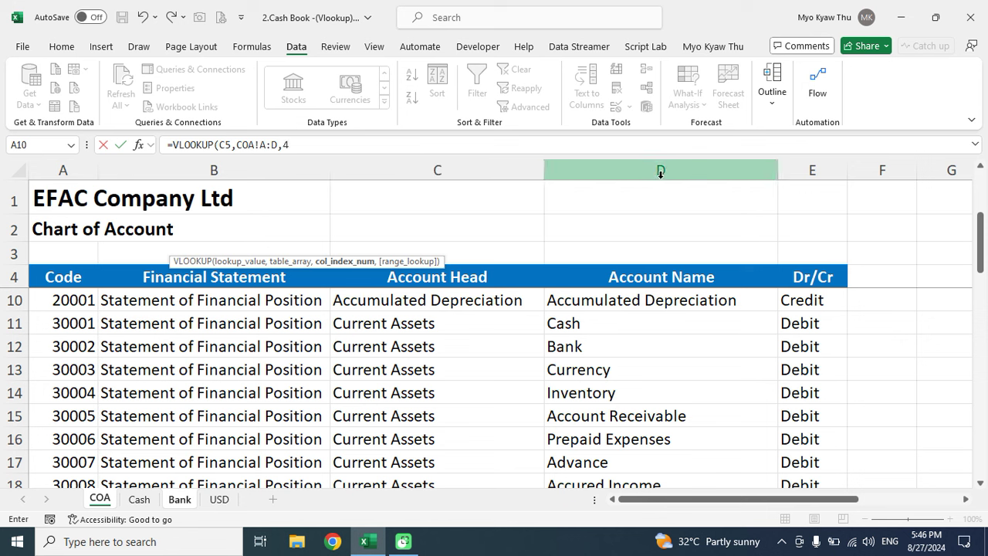
pyautogui.write(',0')
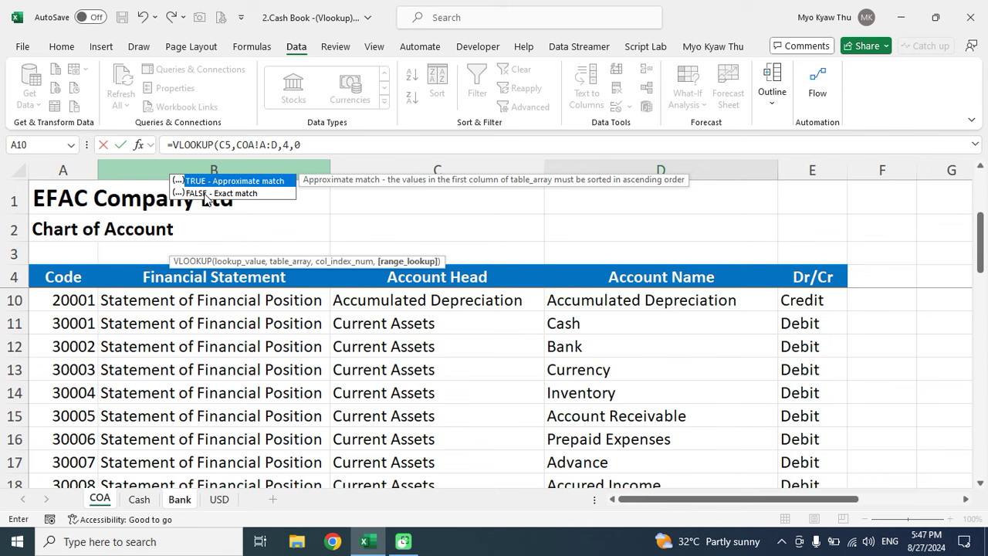
pyautogui.write(')')
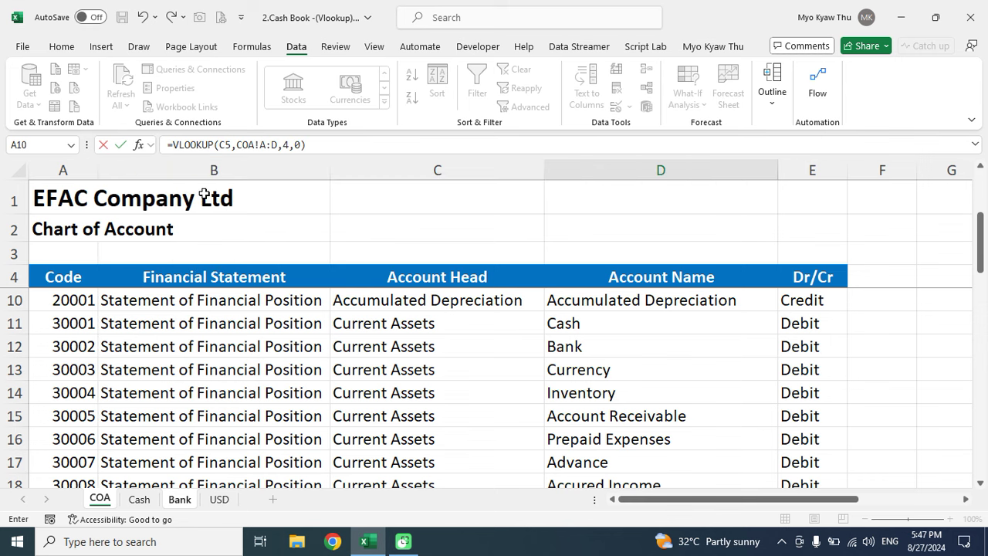
pyautogui.press('Return')
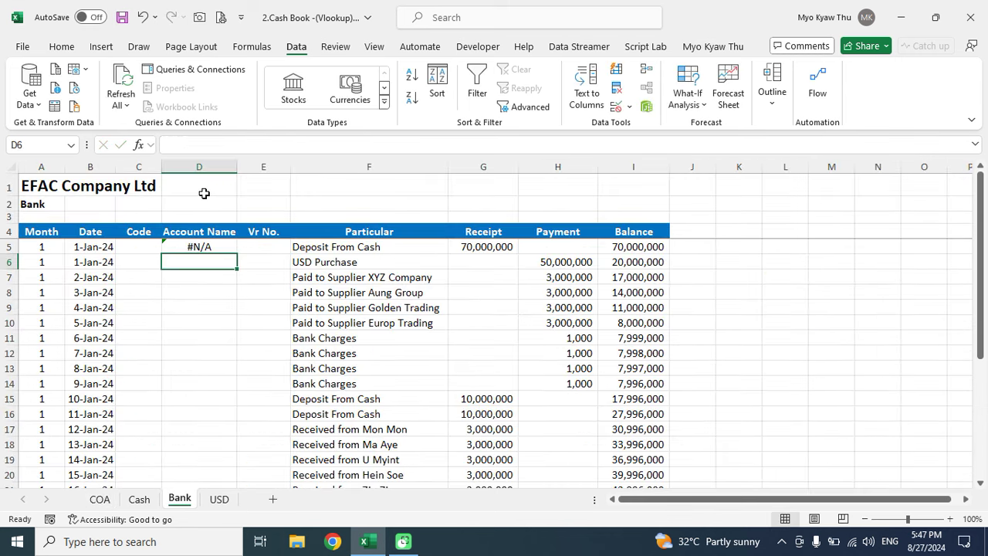
# Test D5's lookup with code 10002 in C5, then clear C5 again.
pyautogui.click(202, 246)
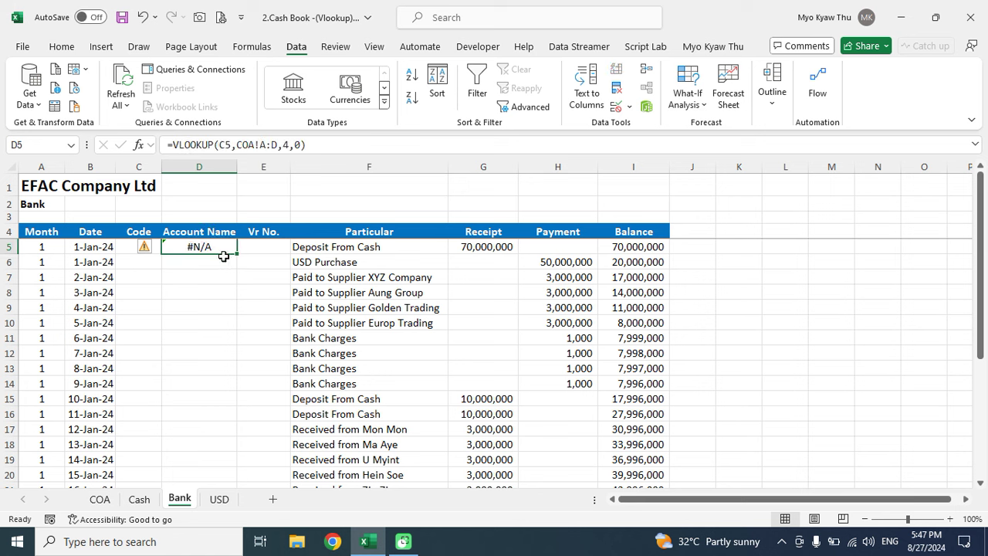
pyautogui.click(128, 247)
pyautogui.write('1')
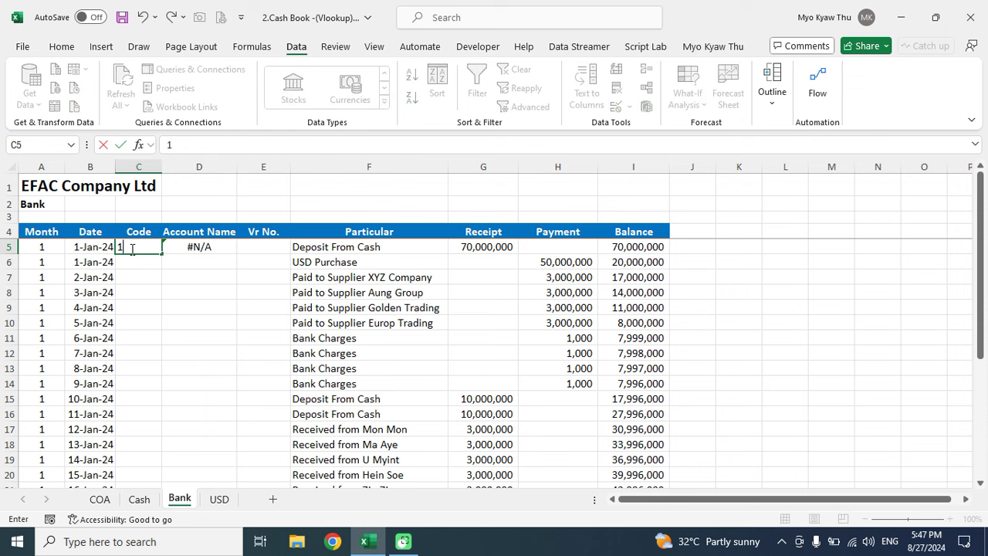
pyautogui.write('0002')
pyautogui.press('Return')
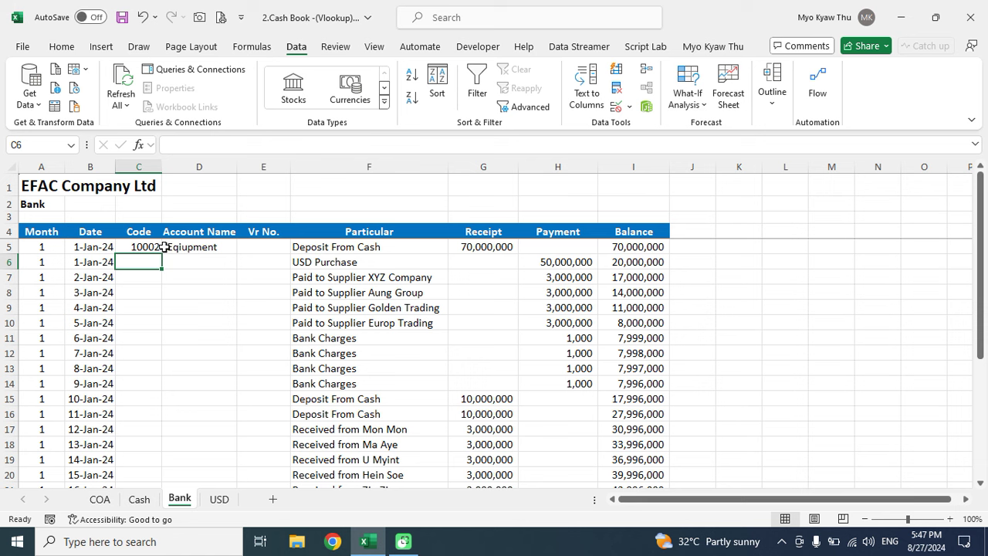
pyautogui.click(146, 247)
pyautogui.press('Delete')
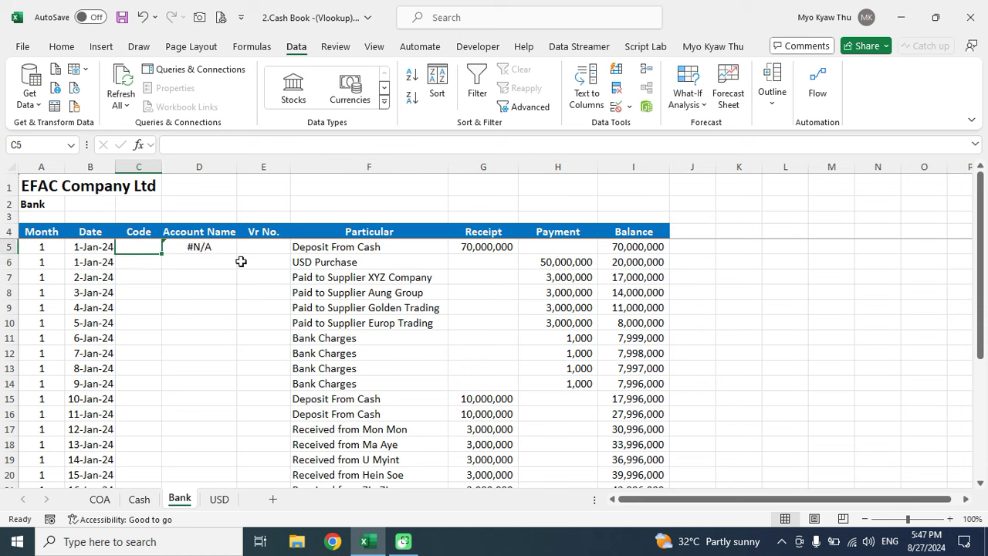
pyautogui.click(205, 248)
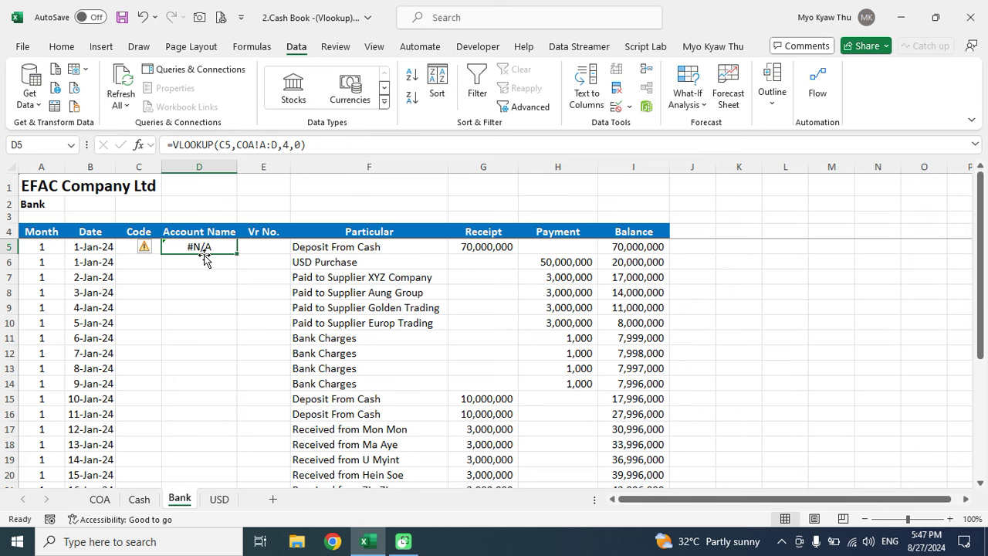
# Wrap D5's lookup as =IFERROR(VLOOKUP(C5,COA!A:D,4,0),"-").
pyautogui.click(174, 145)
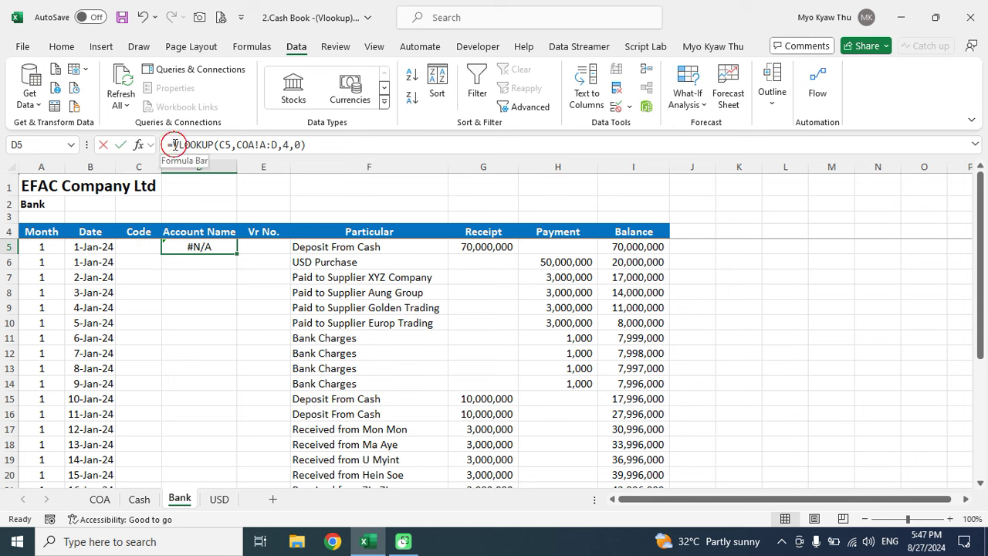
pyautogui.write('if')
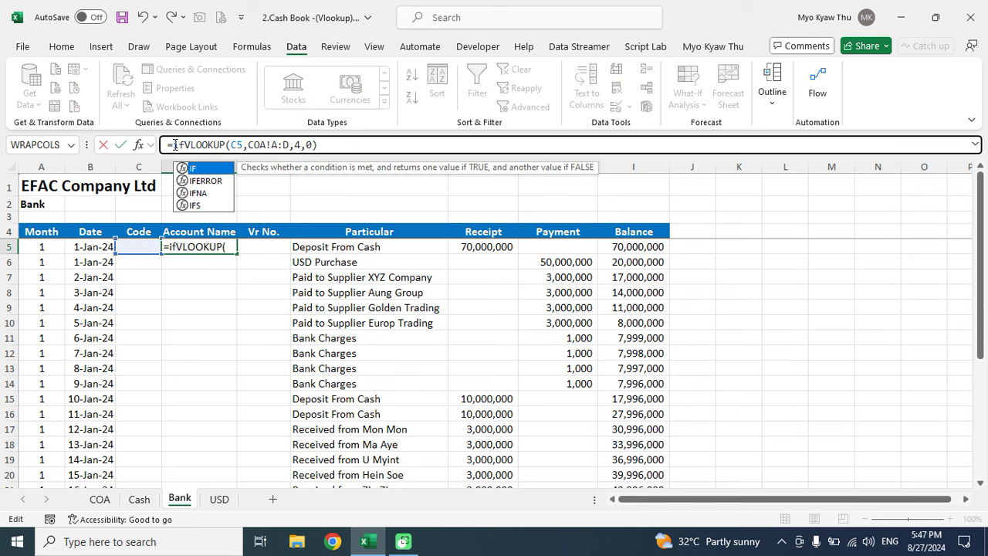
pyautogui.write('error')
pyautogui.press('Tab')
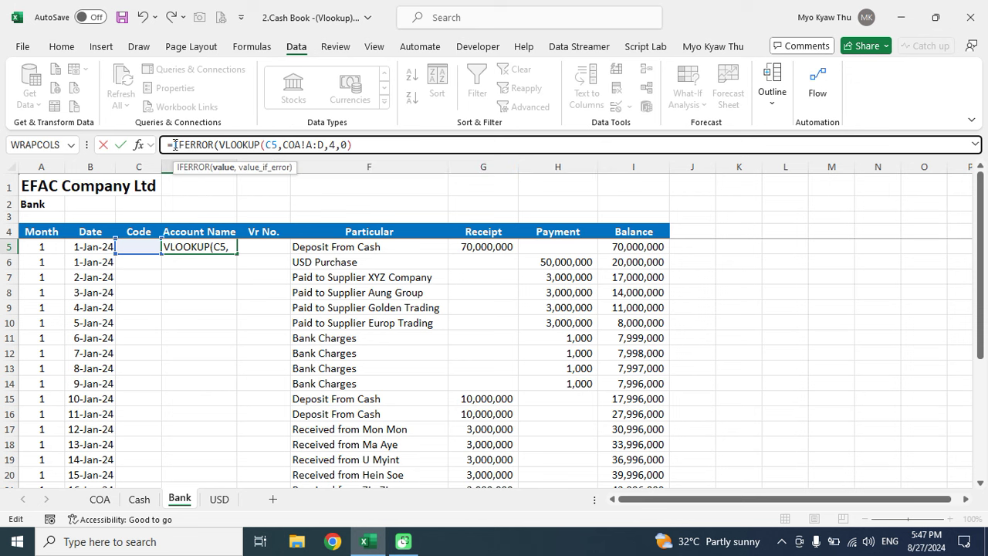
pyautogui.click(364, 142)
pyautogui.write(',"')
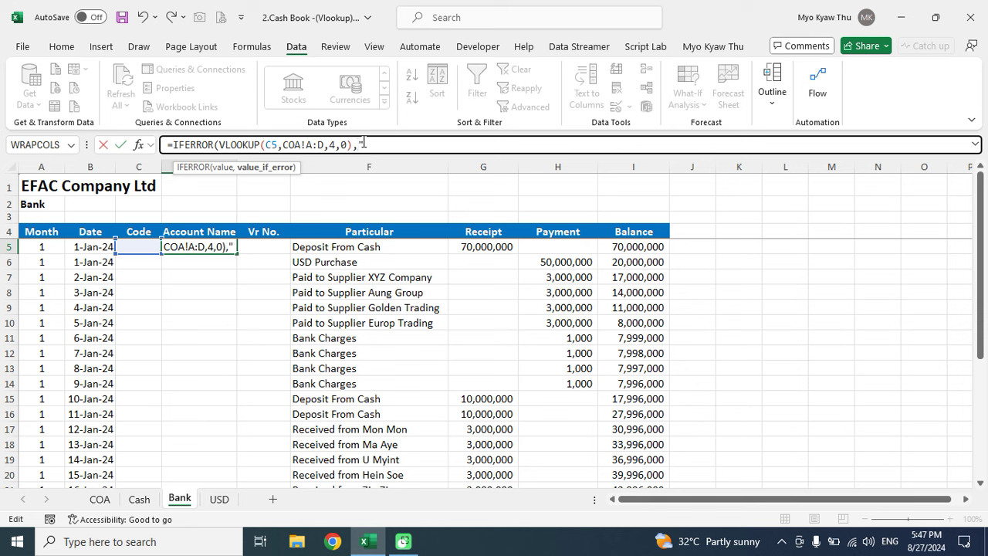
pyautogui.write('-"')
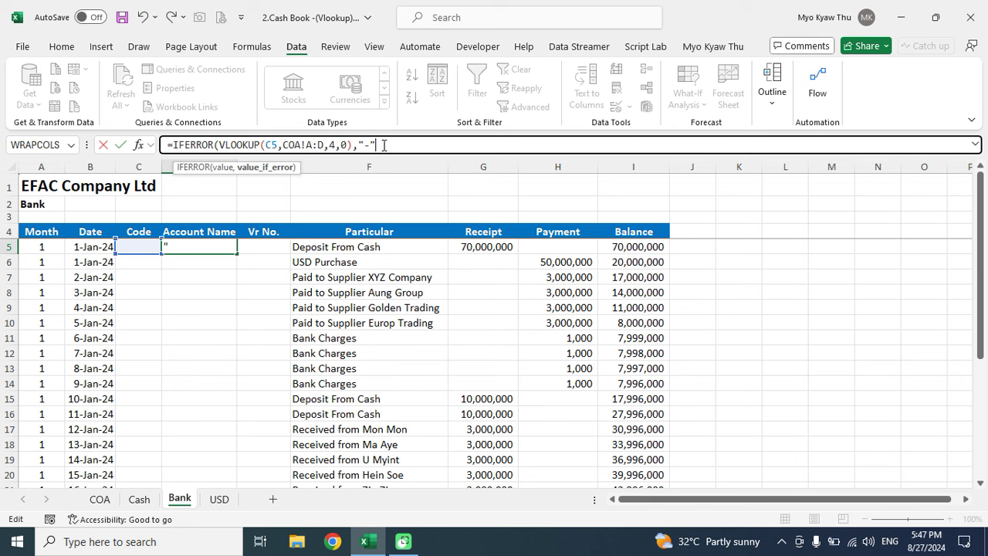
pyautogui.write(')')
pyautogui.press('Return')
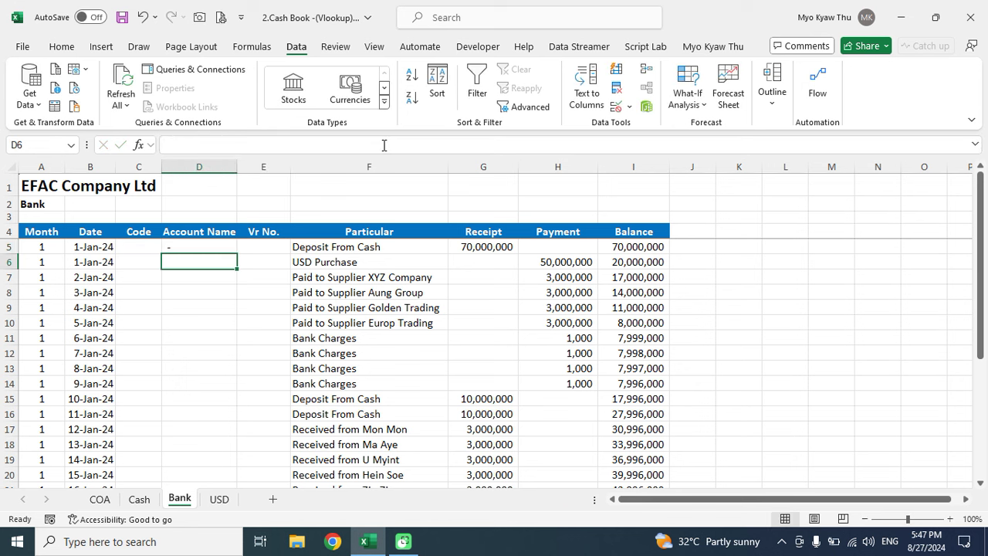
# Fill the IFERROR formula down Account Name and enter code 10002 in C5.
pyautogui.click(221, 246)
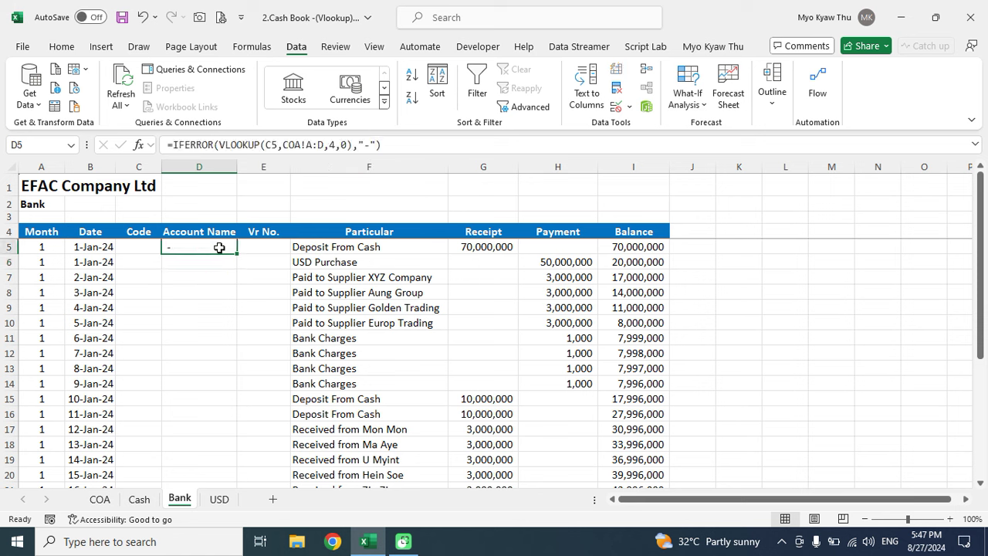
pyautogui.doubleClick(234, 257)
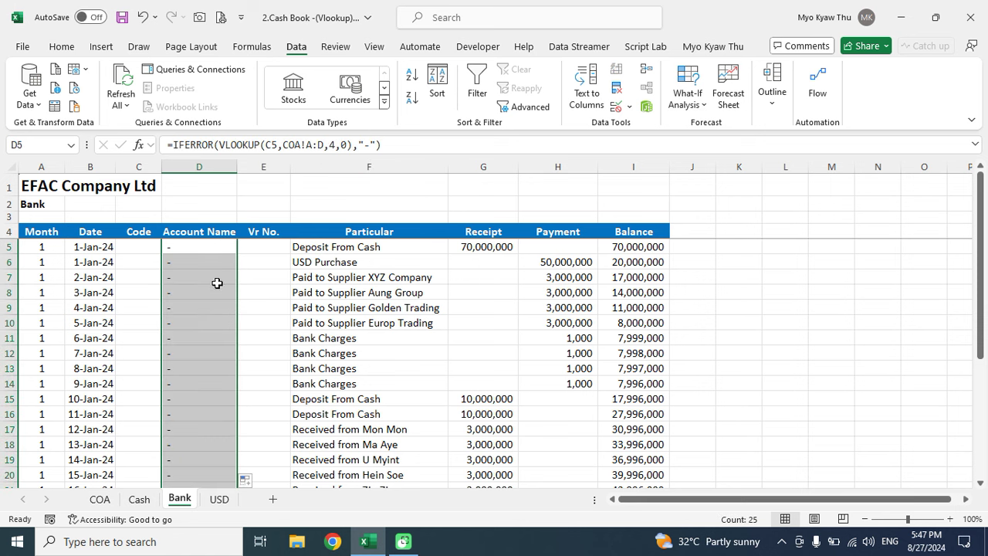
pyautogui.moveTo(211, 292); pyautogui.dragTo(211, 305)
pyautogui.press('Down')
pyautogui.press('Down')
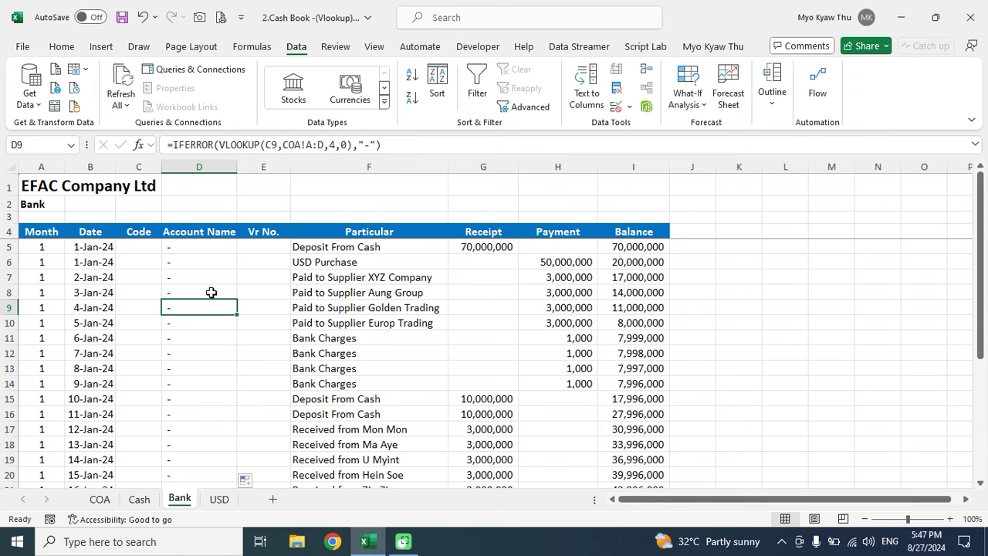
pyautogui.press('Up')
pyautogui.press('Up')
pyautogui.press('Up')
pyautogui.press('Down')
pyautogui.press('Down')
pyautogui.press('Left')
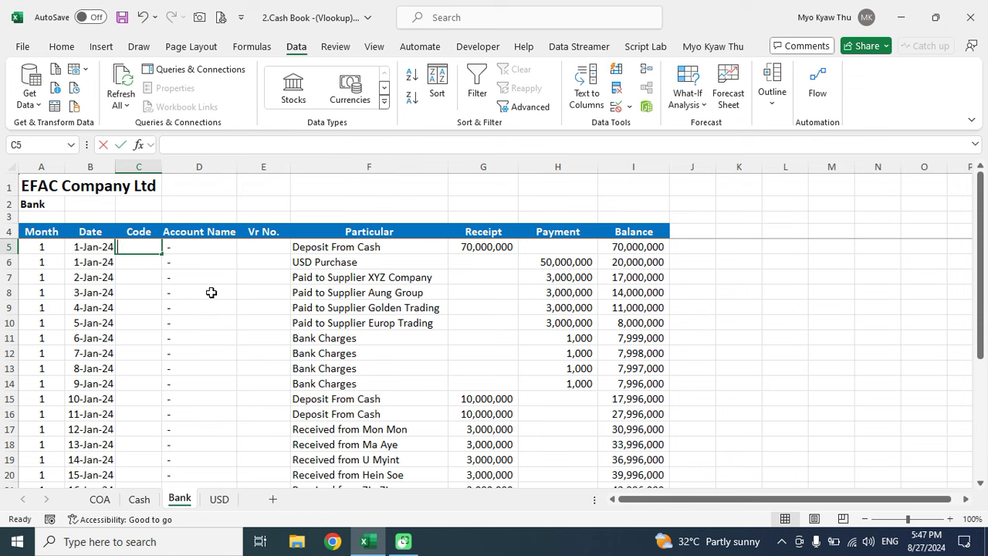
pyautogui.write('10002')
pyautogui.press('Return')
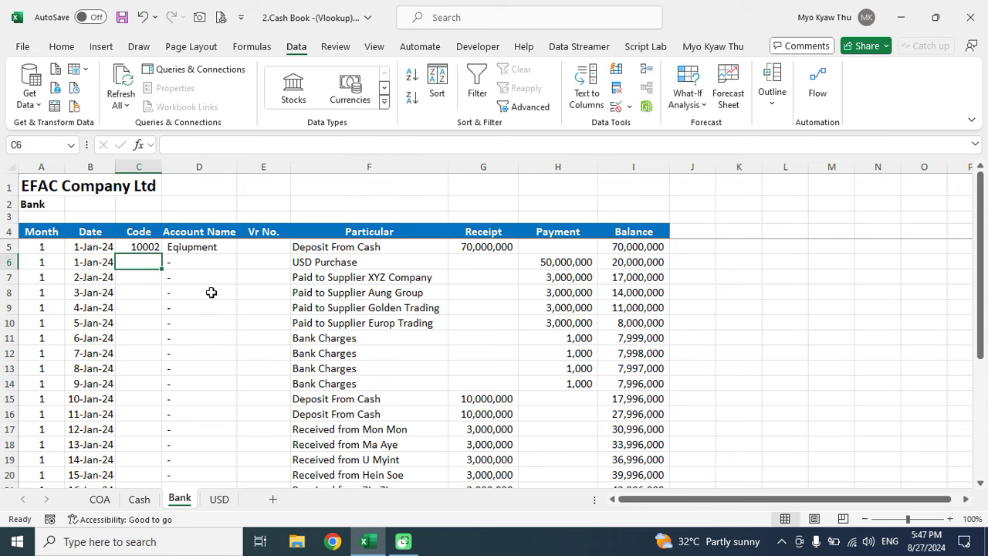
# Enter codes 10003 and 20001 in C6:C7 and compare their names against the COA sheet.
pyautogui.write('10003')
pyautogui.press('Return')
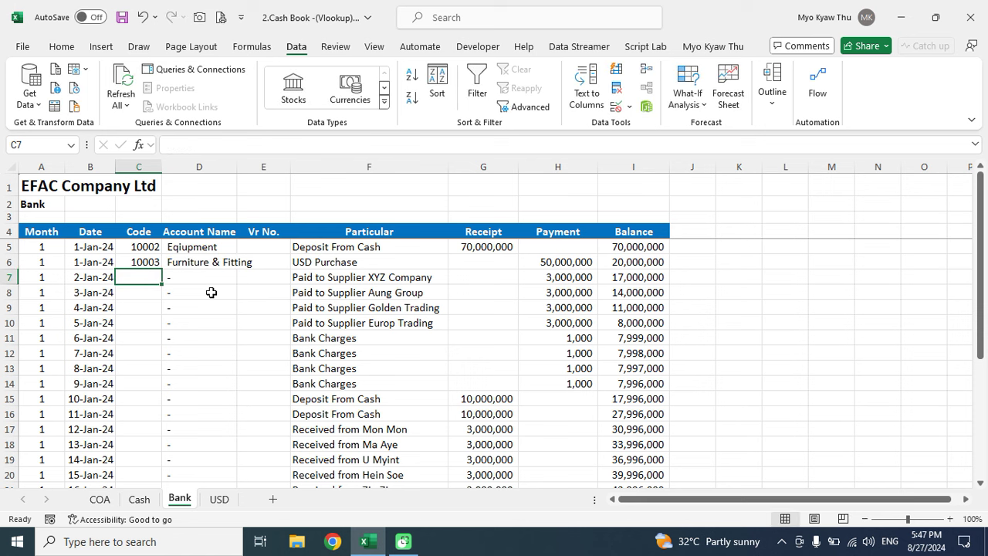
pyautogui.write('20001')
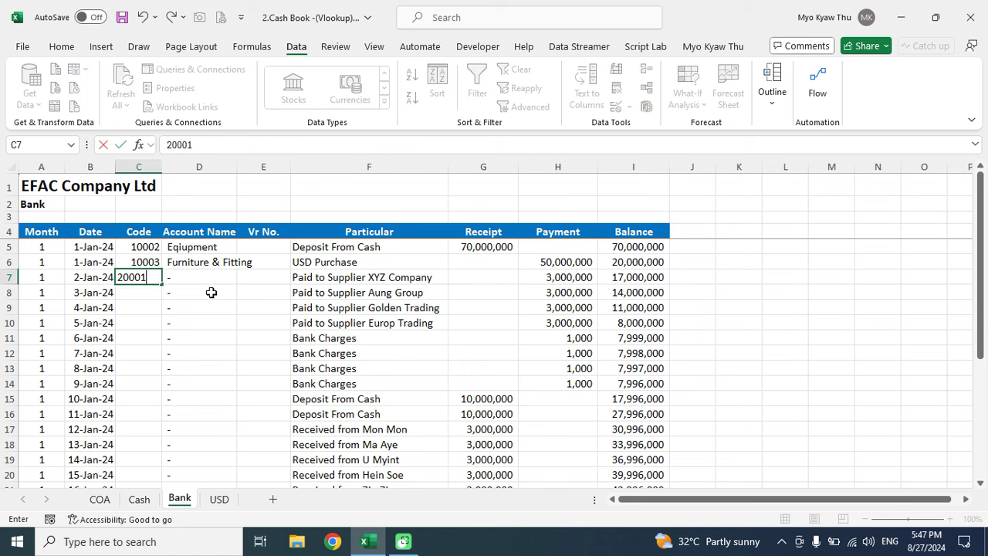
pyautogui.press('Return')
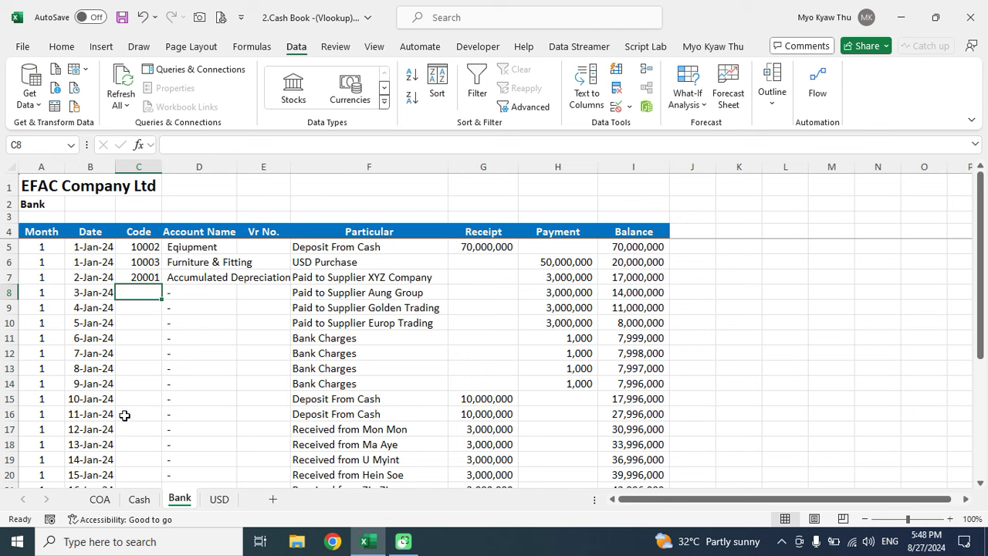
pyautogui.click(150, 259)
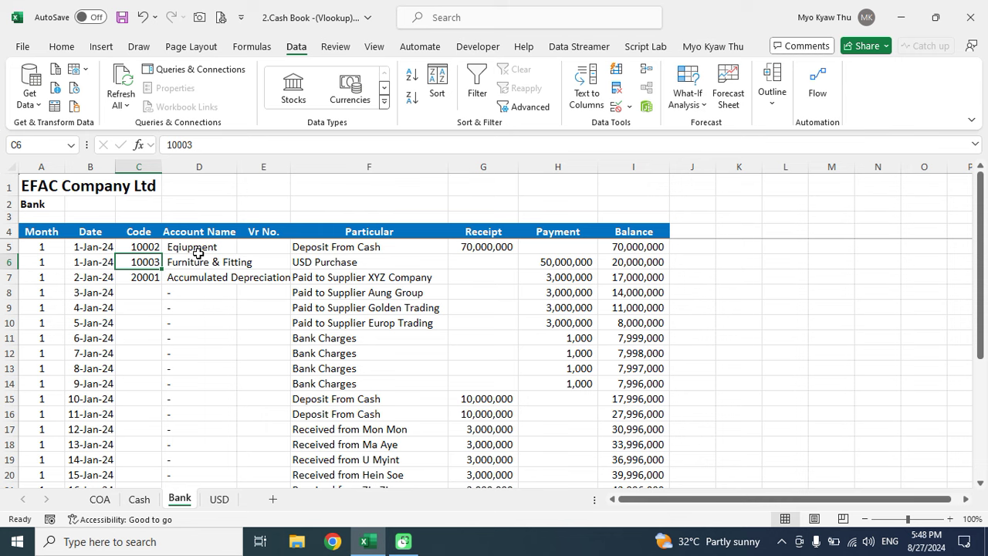
pyautogui.click(100, 500)
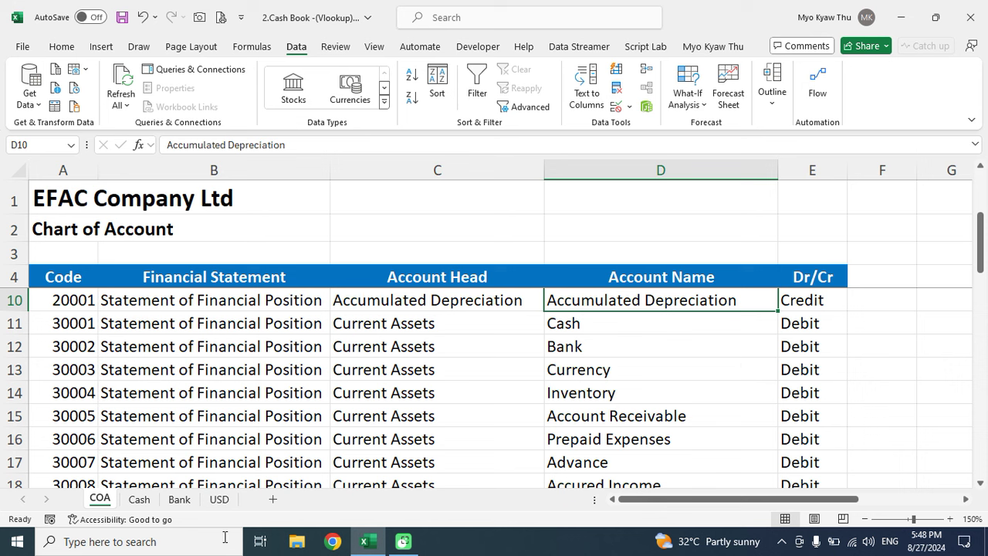
pyautogui.click(180, 500)
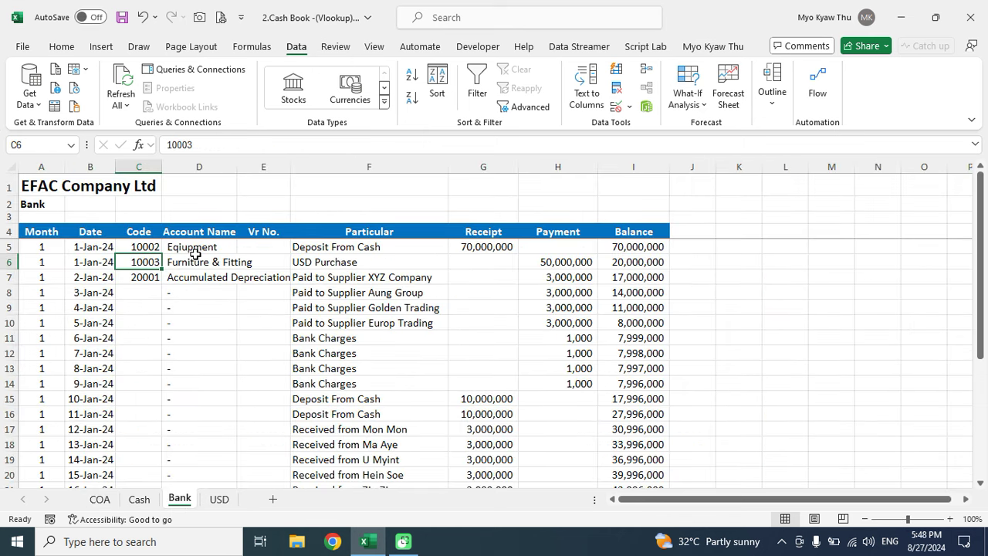
# Clear the Account Name lookup formulas from D5 down the column.
pyautogui.click(157, 247)
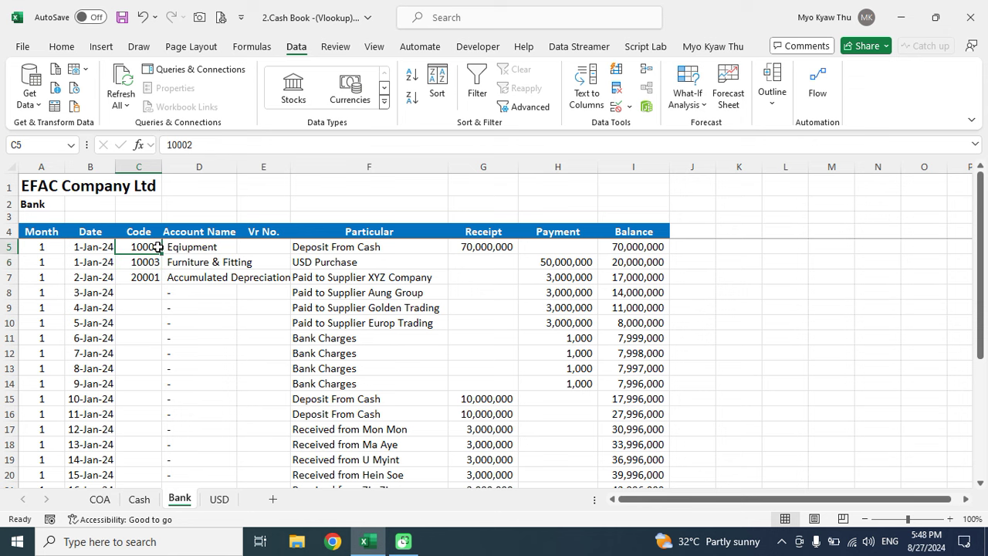
pyautogui.press('Right')
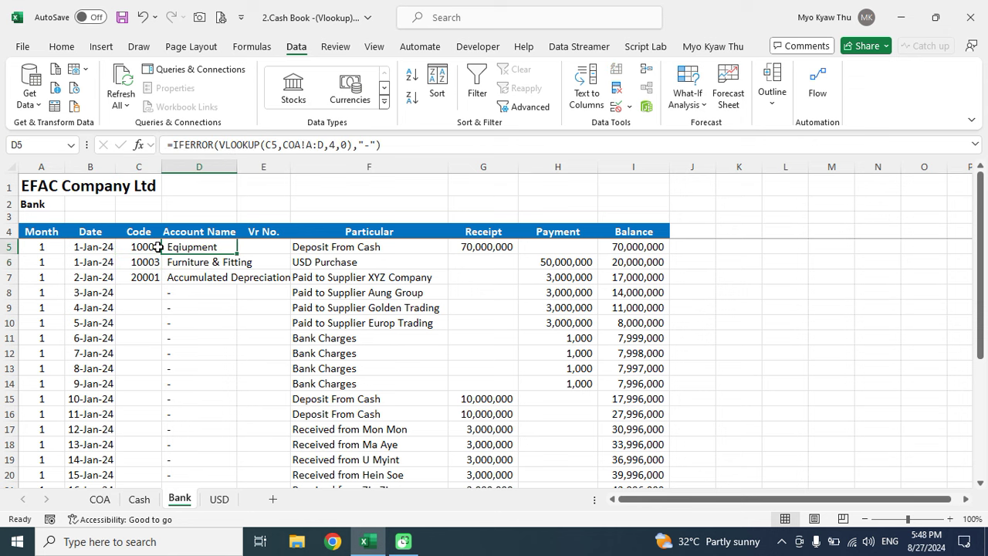
pyautogui.hotkey('ctrl', 'shift', 'Down')
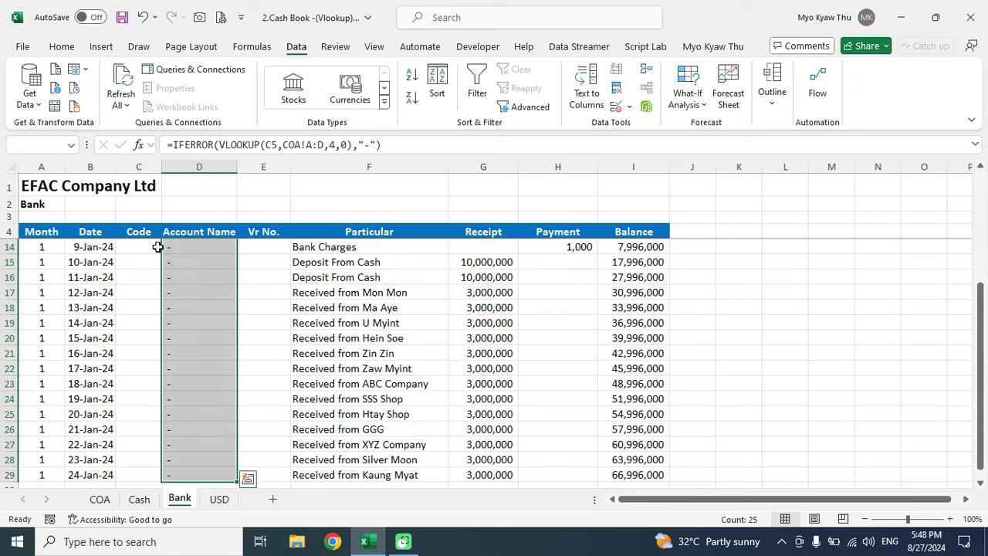
pyautogui.press('Delete')
pyautogui.press('Up')
# Delete the three entered codes in C5:C7.
pyautogui.scroll(3, 158, 247)
pyautogui.click(158, 247)
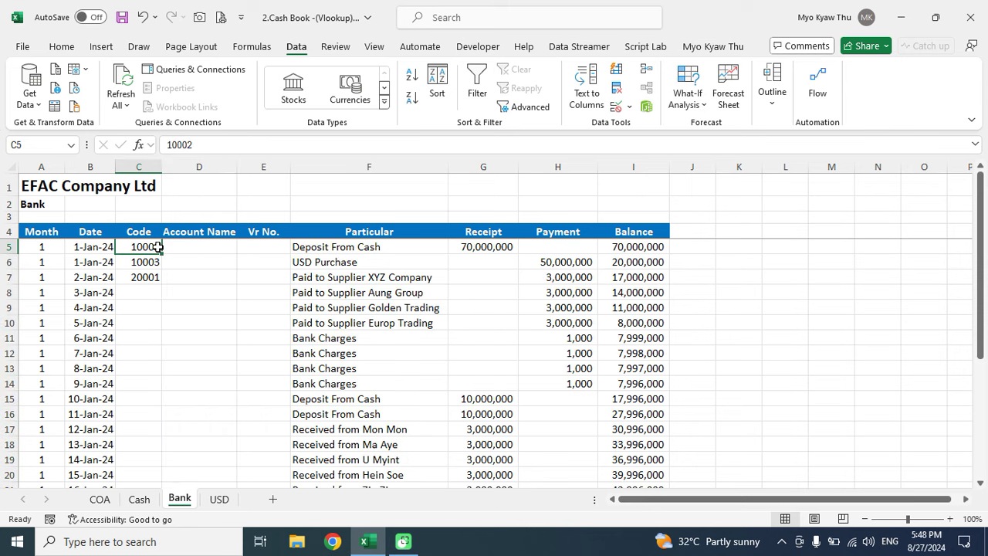
pyautogui.hotkey('shift', 'Down')
pyautogui.hotkey('shift', 'Down')
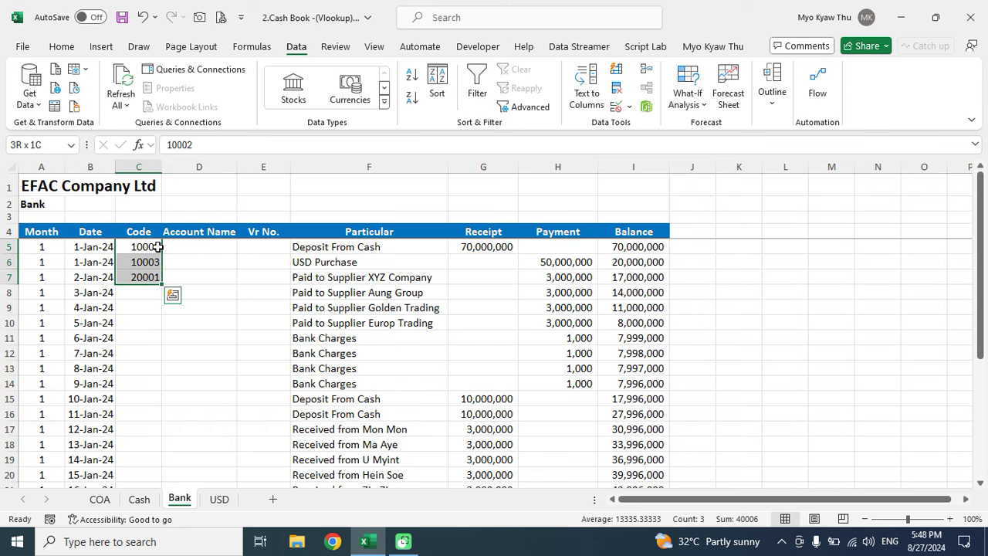
pyautogui.press('Delete')
pyautogui.click(199, 253)
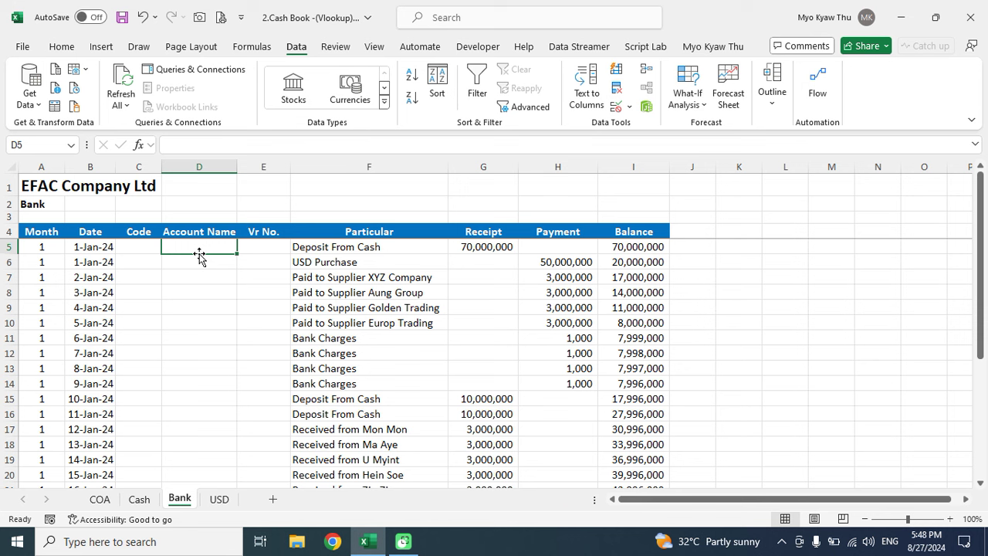
pyautogui.press('Left')
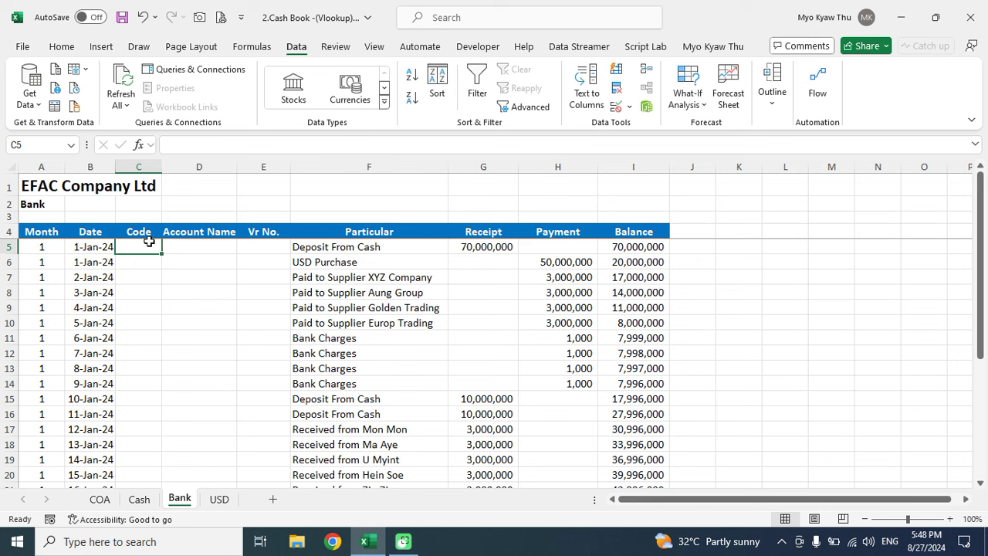
# Look over COA columns D and A, then return to the Bank sheet.
pyautogui.click(102, 499)
pyautogui.click(653, 170)
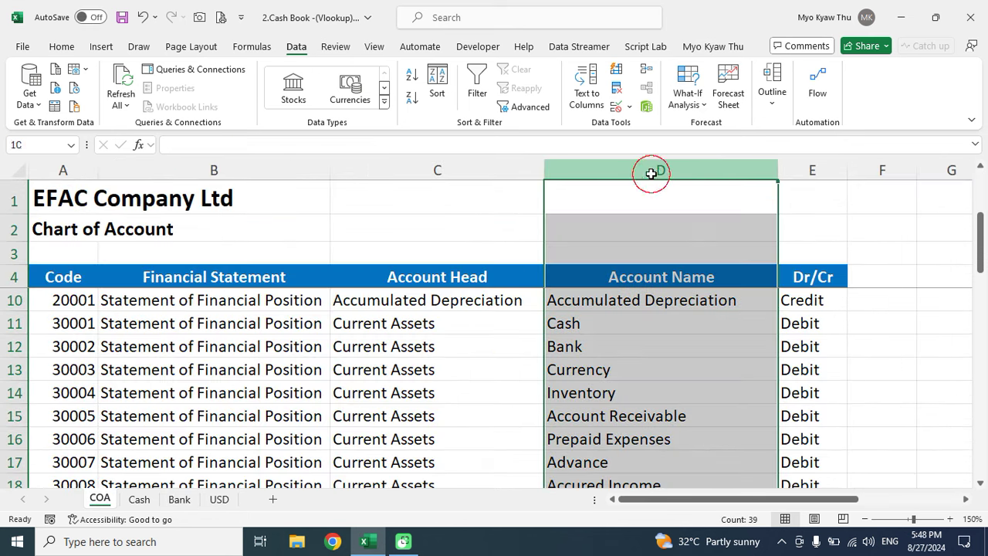
pyautogui.click(78, 172)
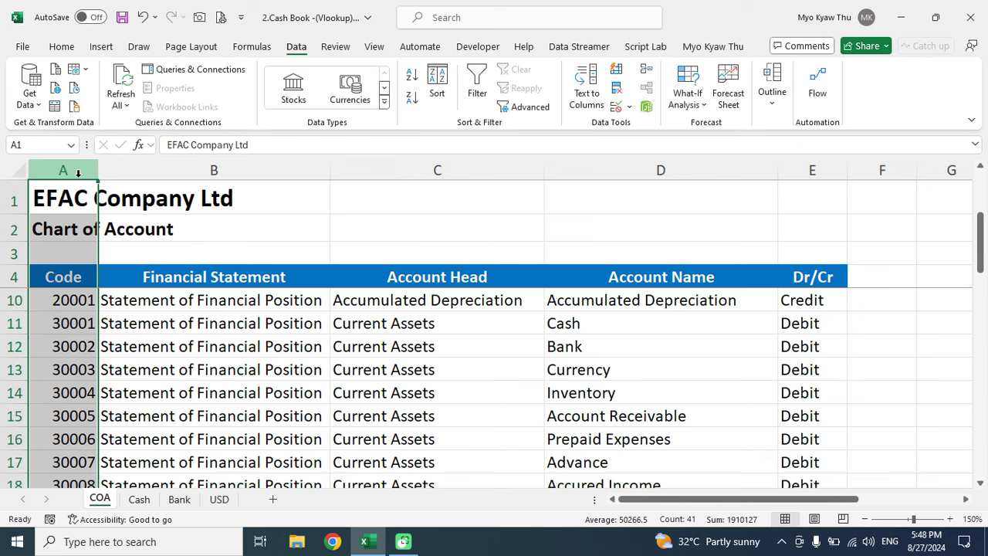
pyautogui.click(180, 499)
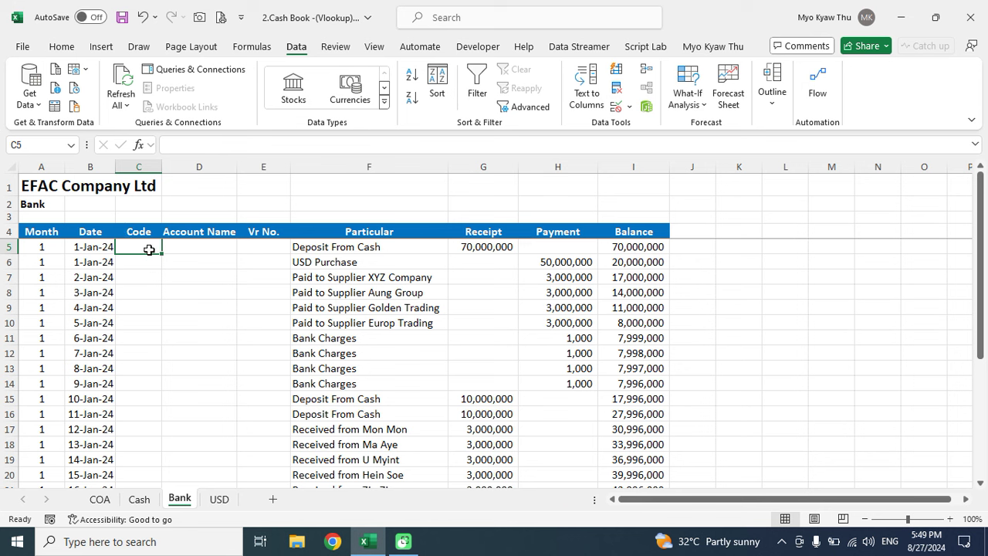
# Enter =XLOOKUP(D5,COA!D:D,COA!A:A,"-") in Bank cell C5.
pyautogui.write('=')
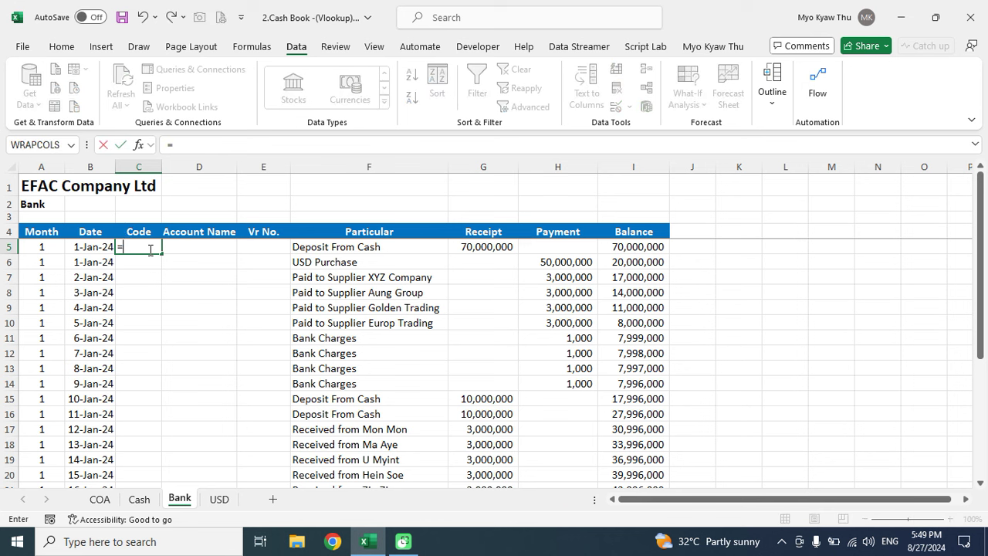
pyautogui.write('Xloo')
pyautogui.press('Tab')
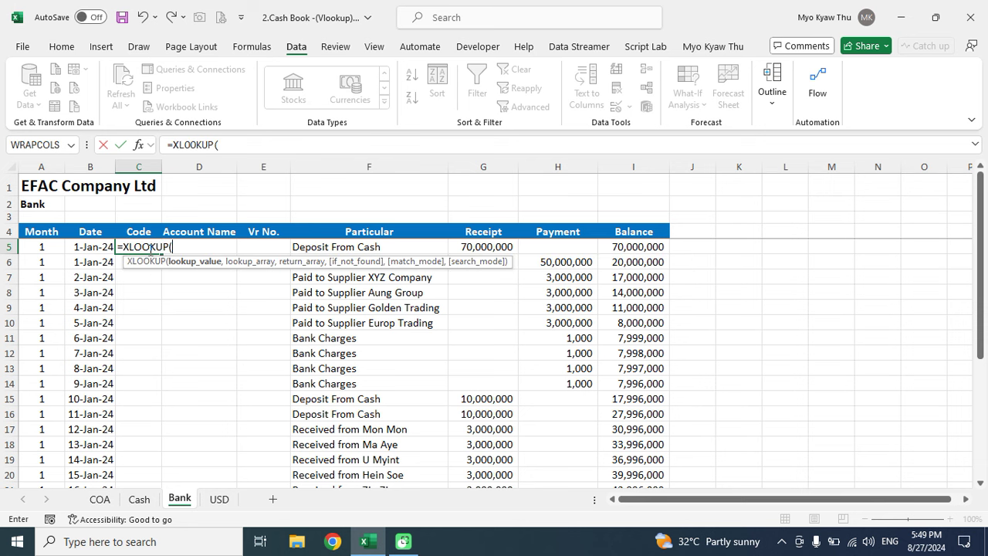
pyautogui.click(189, 247)
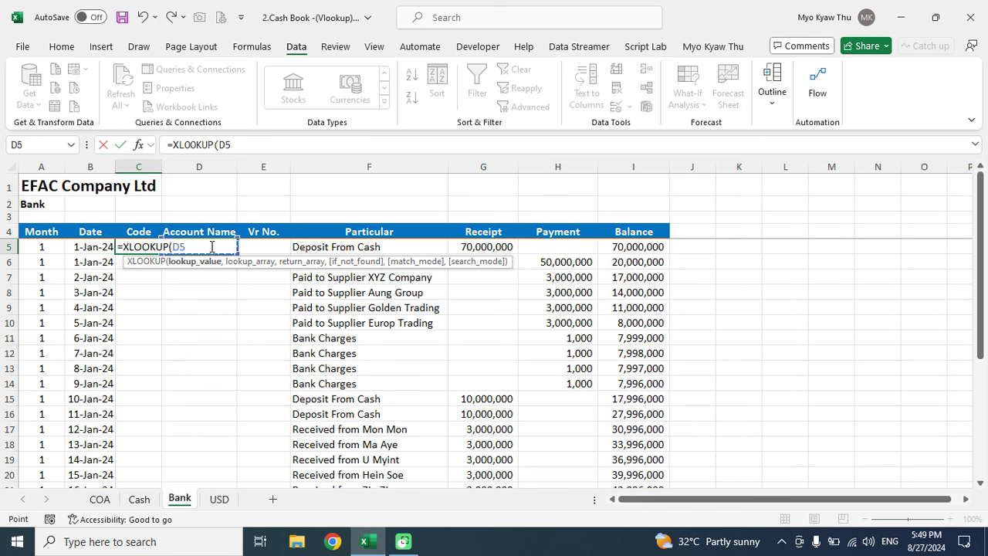
pyautogui.write(',')
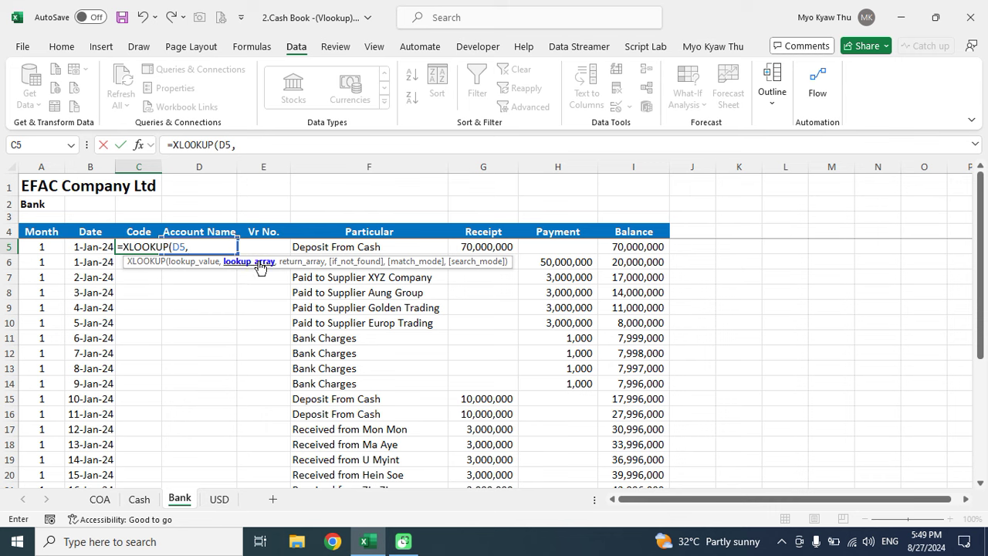
pyautogui.click(100, 500)
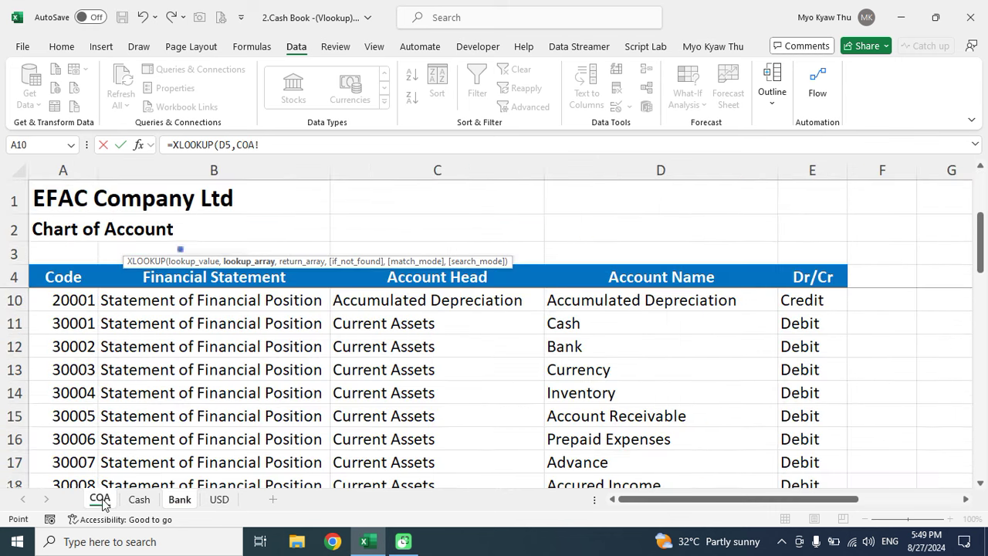
pyautogui.click(653, 169)
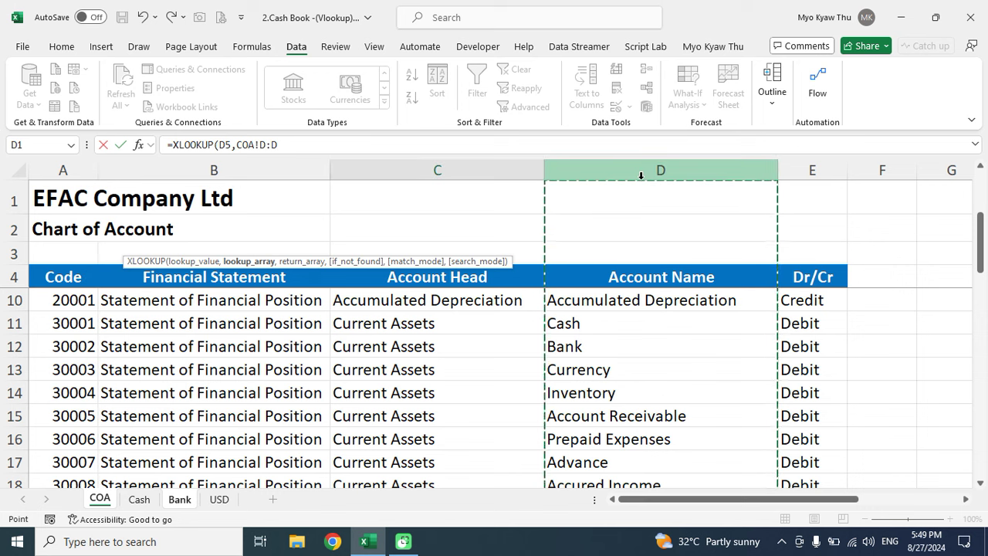
pyautogui.write(',')
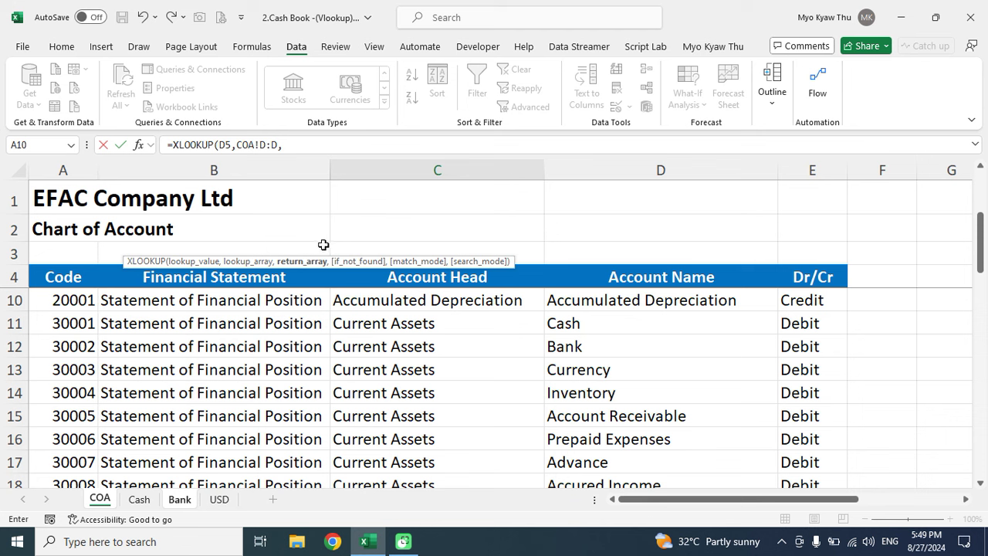
pyautogui.click(64, 169)
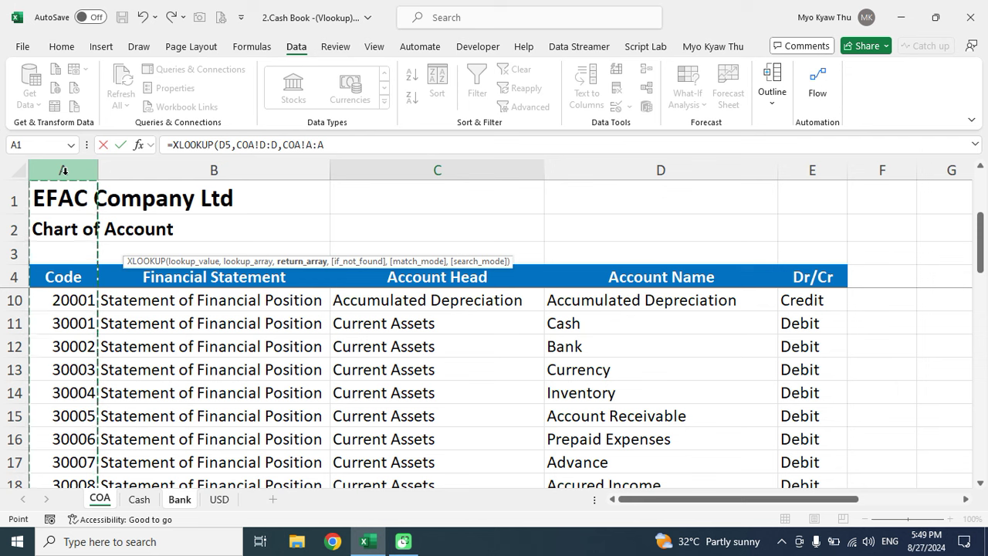
pyautogui.write(',"-')
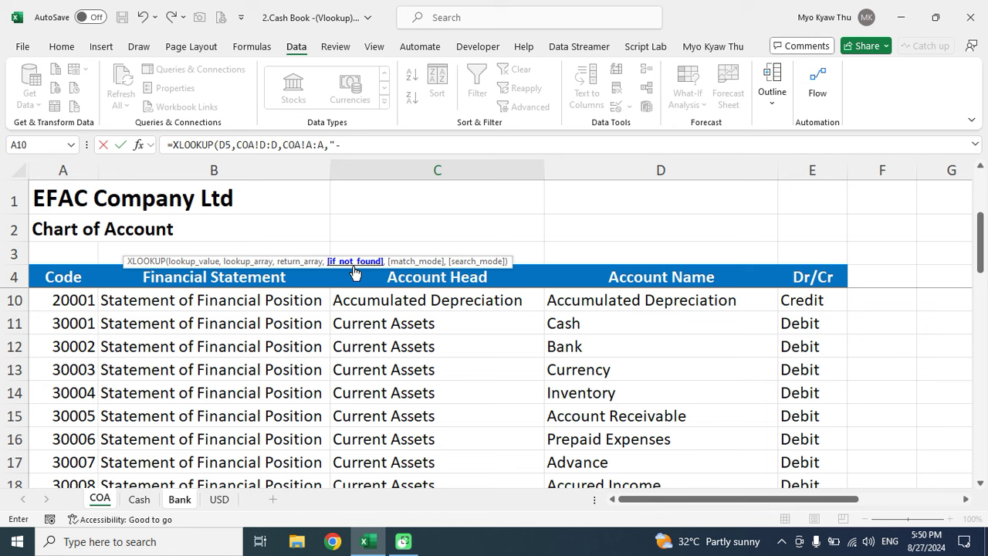
pyautogui.write(')')
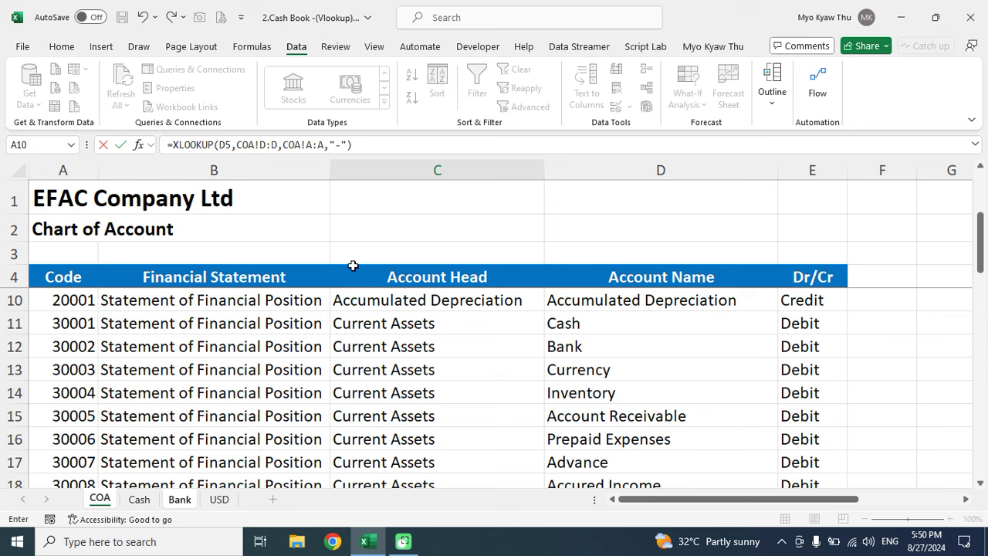
pyautogui.press('Return')
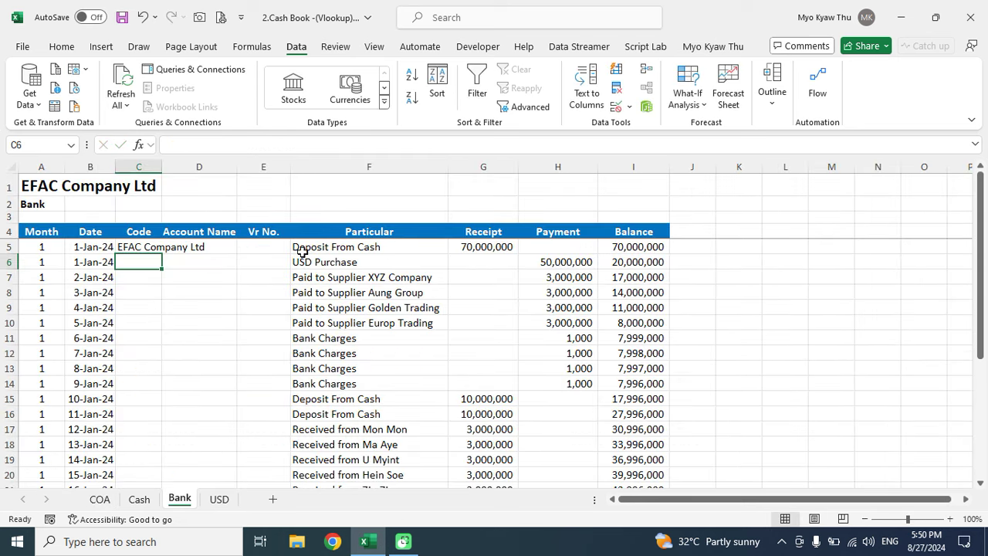
pyautogui.click(149, 248)
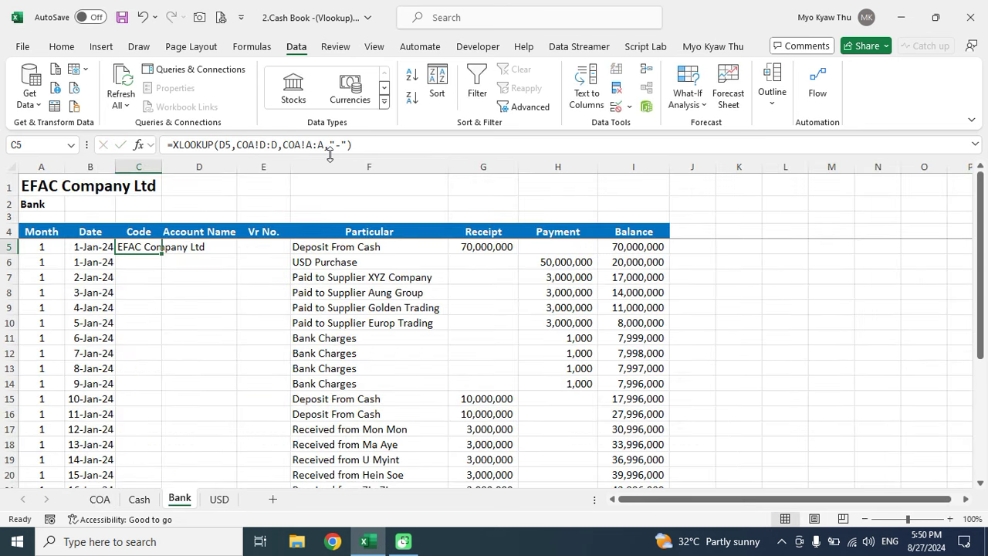
pyautogui.click(101, 498)
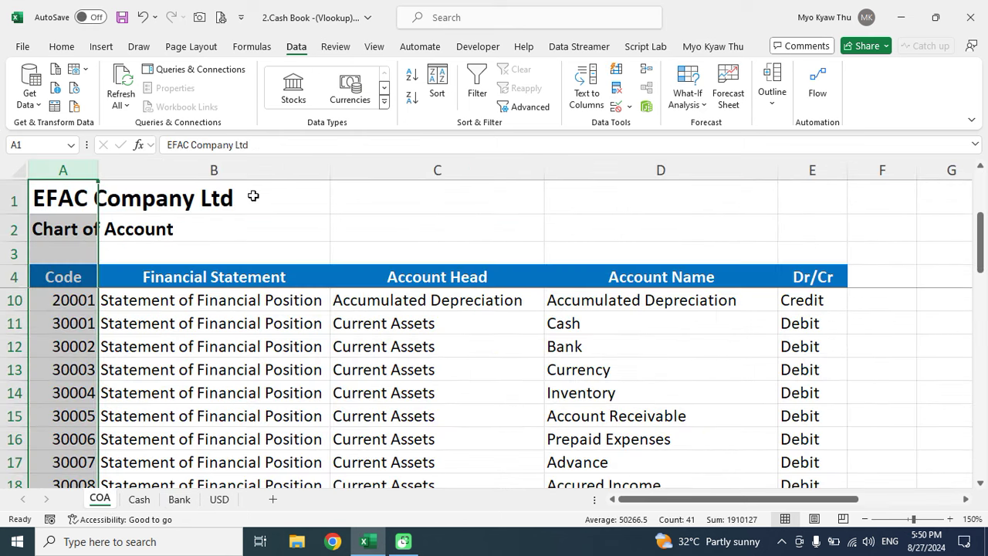
pyautogui.click(397, 194)
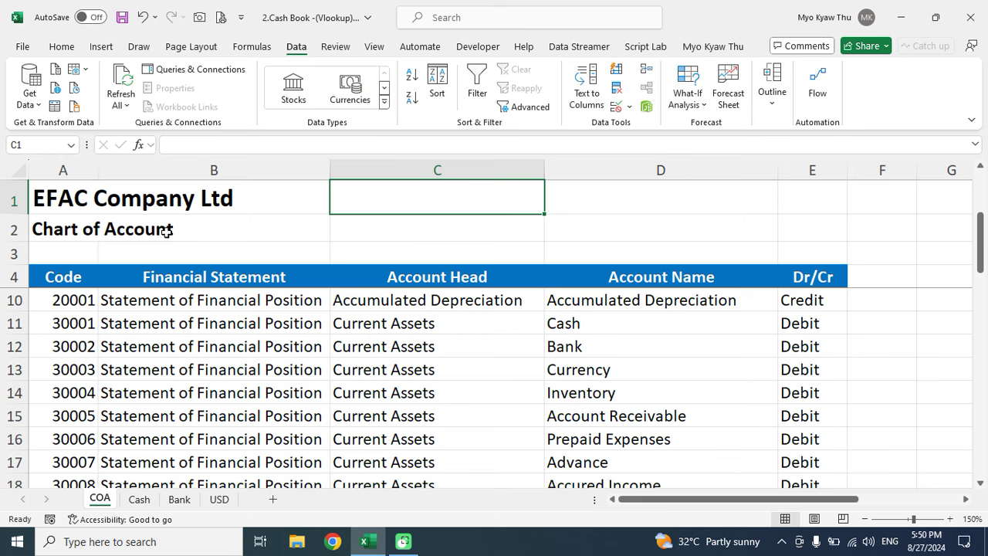
pyautogui.click(71, 208)
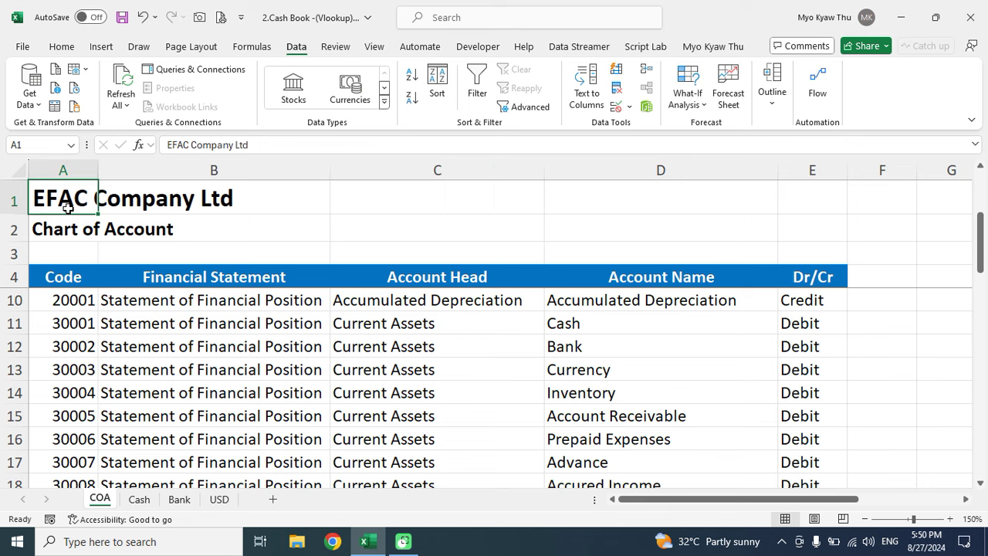
pyautogui.click(140, 500)
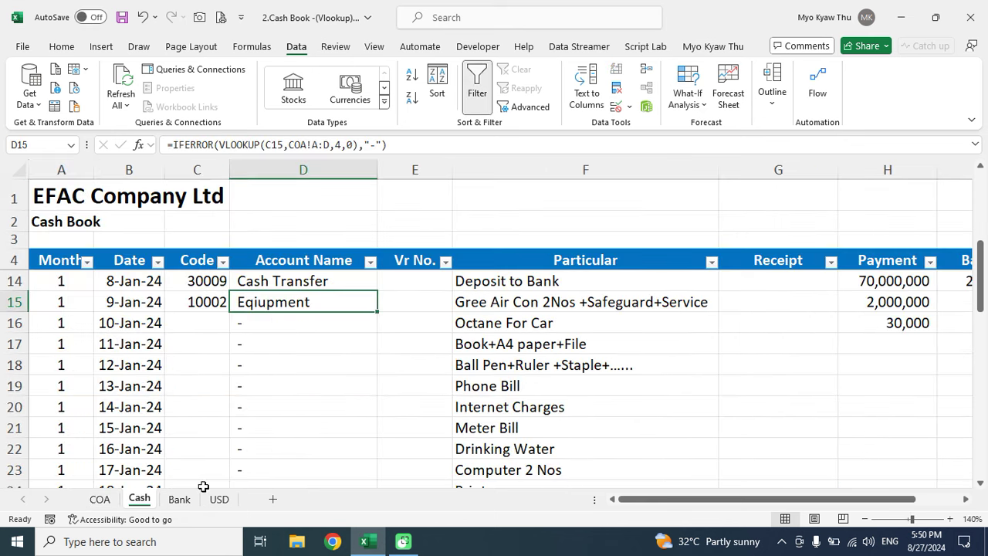
pyautogui.click(180, 500)
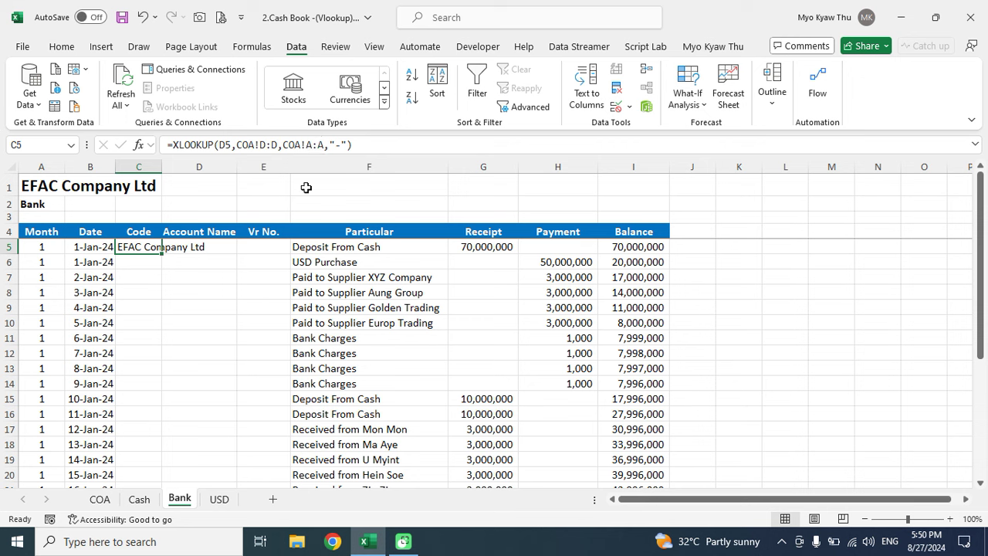
# Replace C5's lookup range with the absolute range COA!$D$4:$D$42.
pyautogui.click(280, 145)
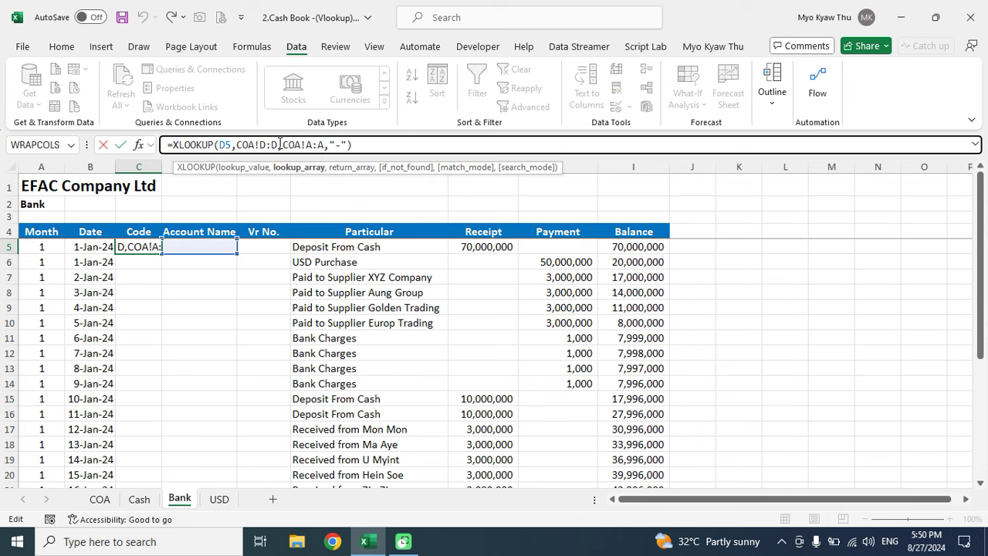
pyautogui.press('BackSpace')
pyautogui.press('BackSpace')
pyautogui.press('BackSpace')
pyautogui.press('BackSpace')
pyautogui.press('BackSpace')
pyautogui.press('BackSpace')
pyautogui.press('BackSpace')
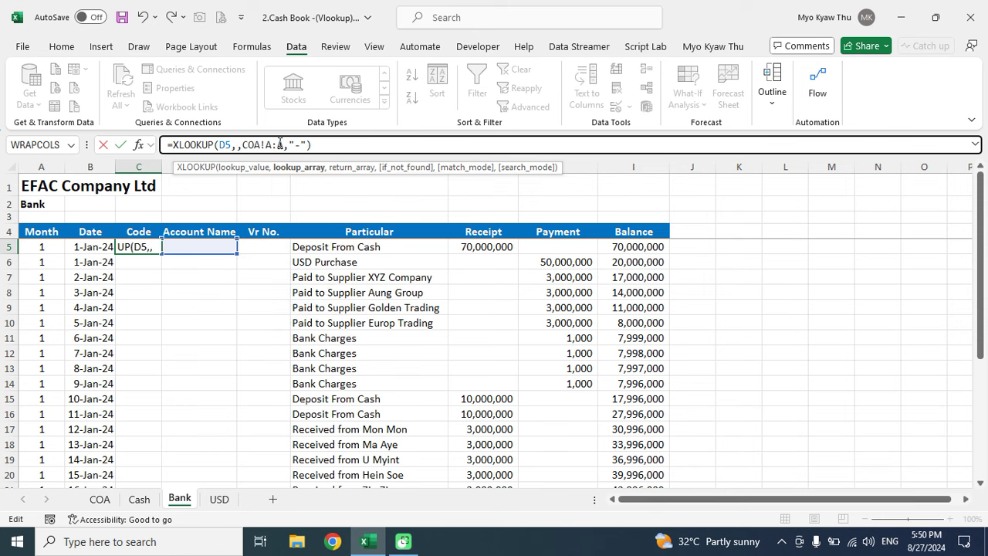
pyautogui.click(100, 500)
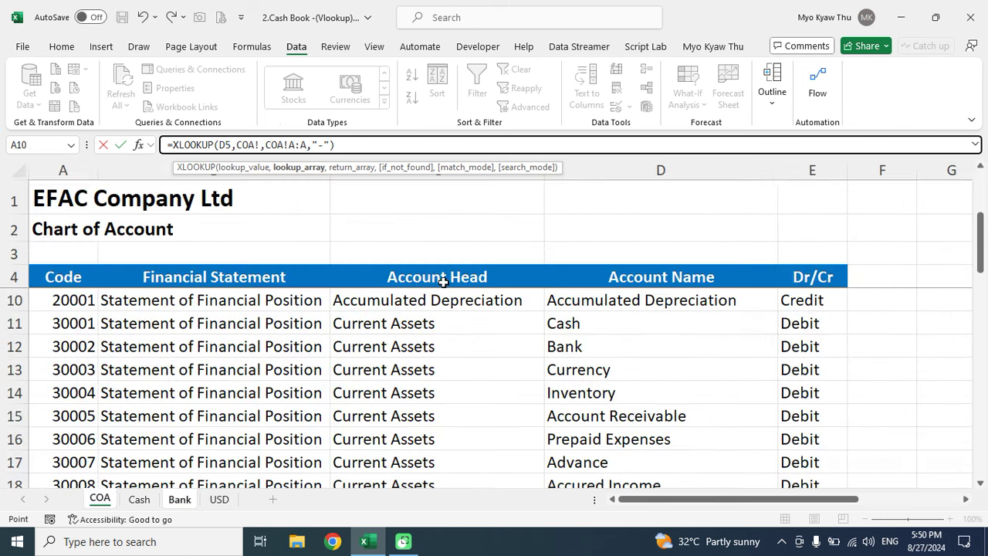
pyautogui.click(641, 282)
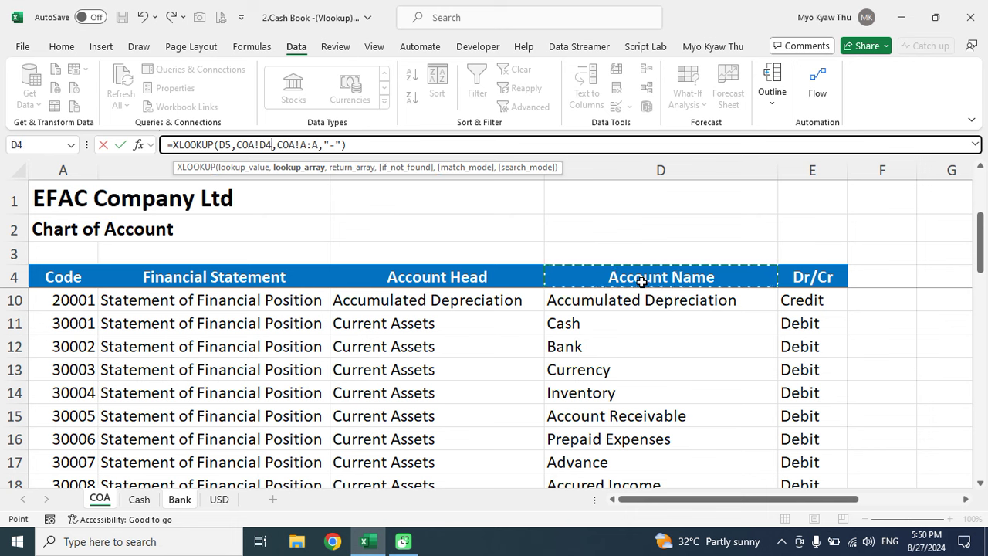
pyautogui.hotkey('ctrl', 'shift', 'Down')
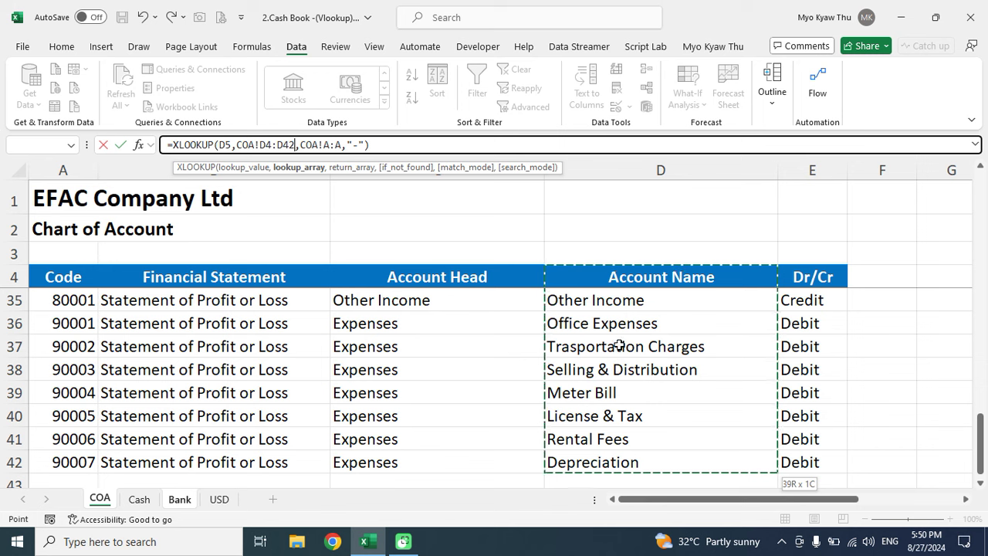
pyautogui.press('F4')
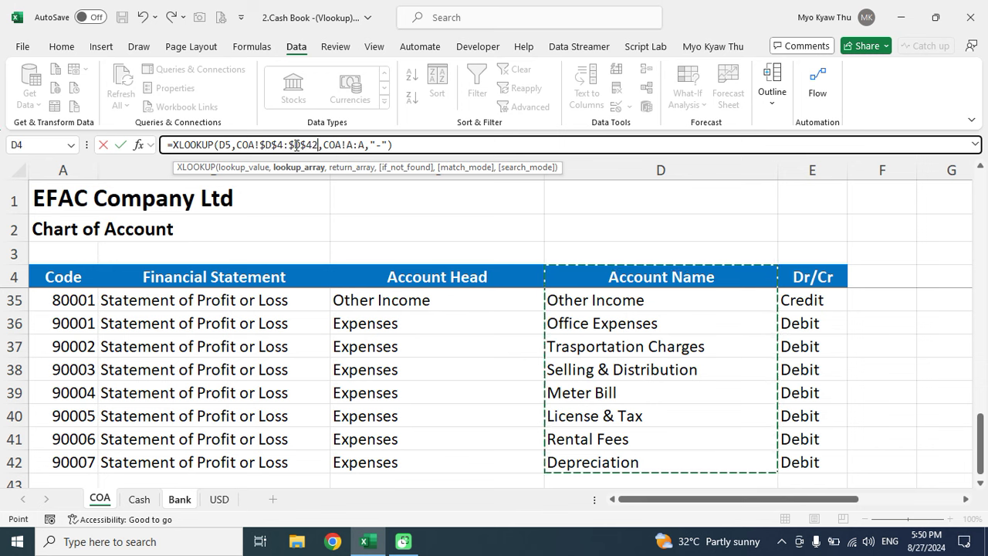
# Replace the return range with absolute COA!$A$4:$A$42 and commit the formula.
pyautogui.click(364, 145)
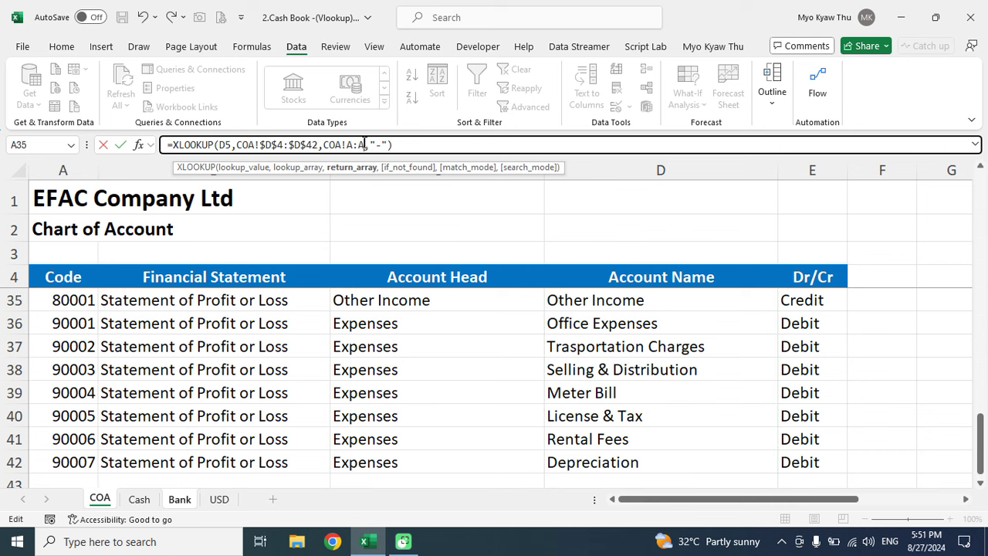
pyautogui.press('BackSpace')
pyautogui.press('BackSpace')
pyautogui.press('BackSpace')
pyautogui.press('BackSpace')
pyautogui.press('BackSpace')
pyautogui.press('BackSpace')
pyautogui.press('BackSpace')
pyautogui.click(55, 280)
pyautogui.hotkey('ctrl', 'shift', 'Down')
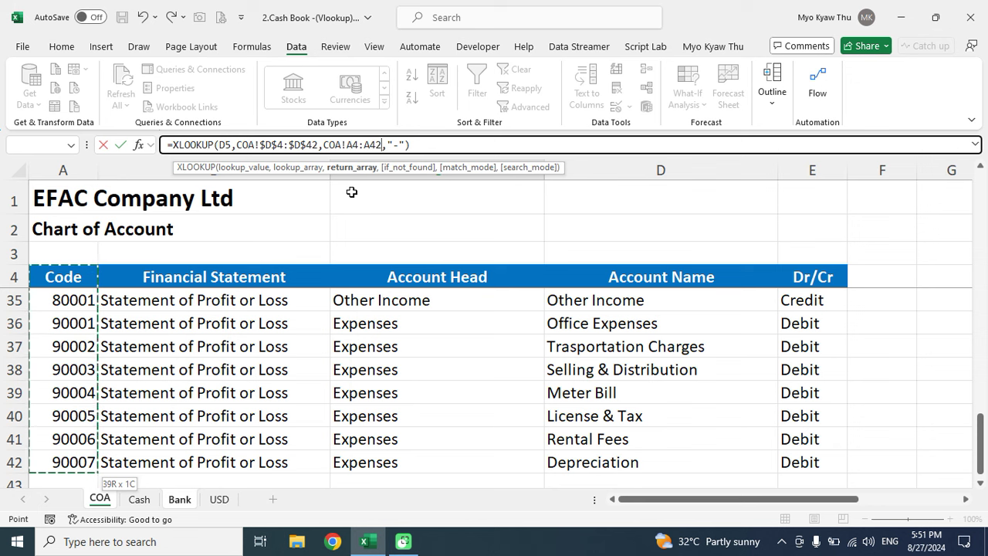
pyautogui.press('F4')
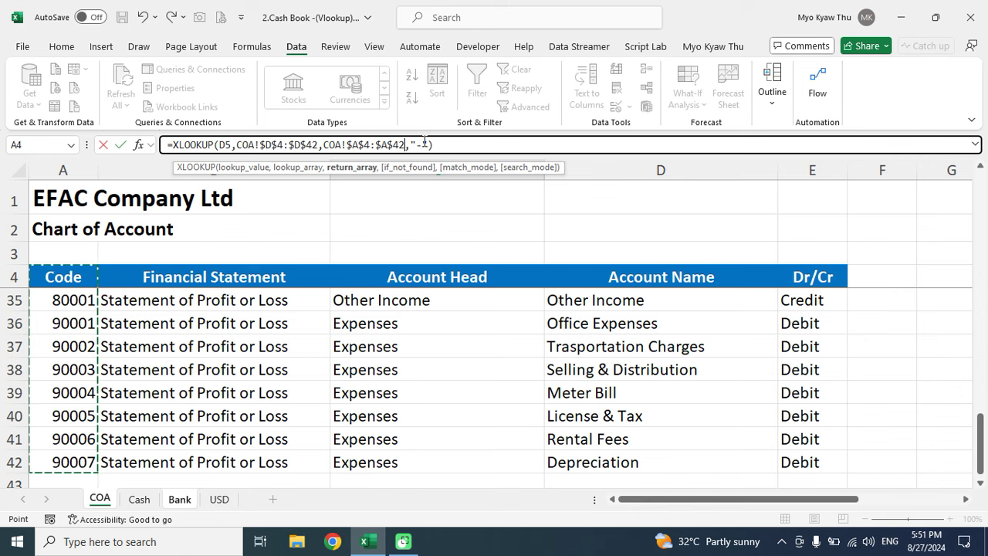
pyautogui.press('Return')
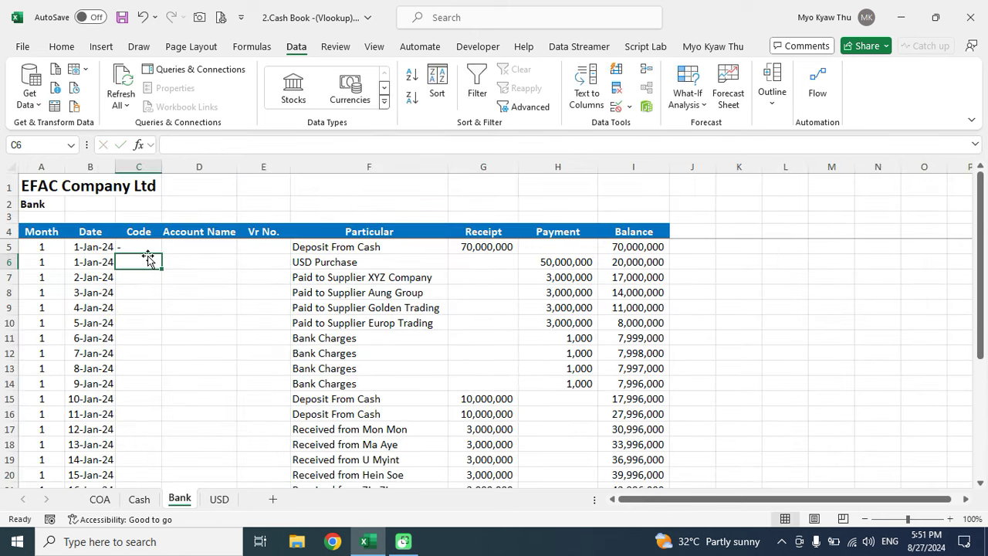
# Type Equipment into D5 and widen the Code column C.
pyautogui.click(149, 245)
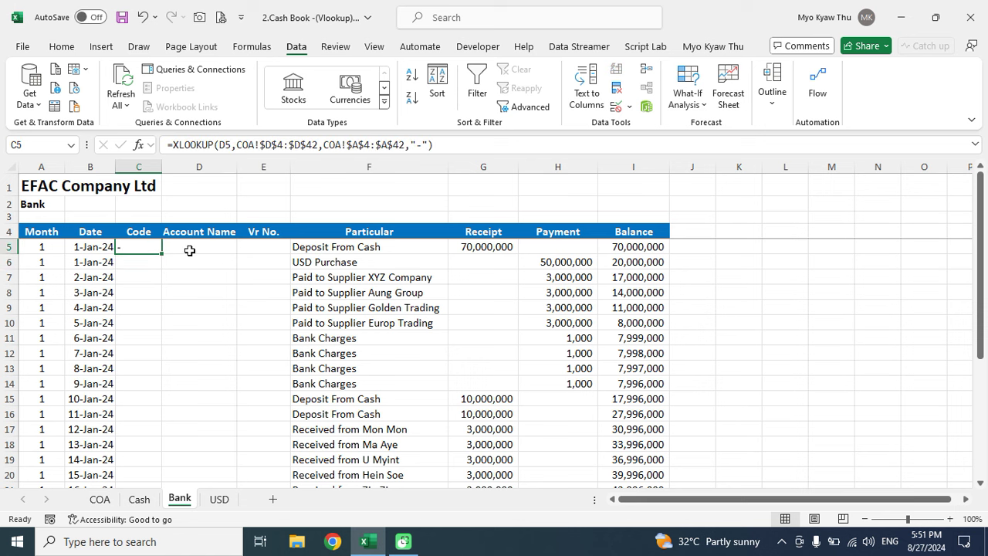
pyautogui.click(189, 251)
pyautogui.write('Equip')
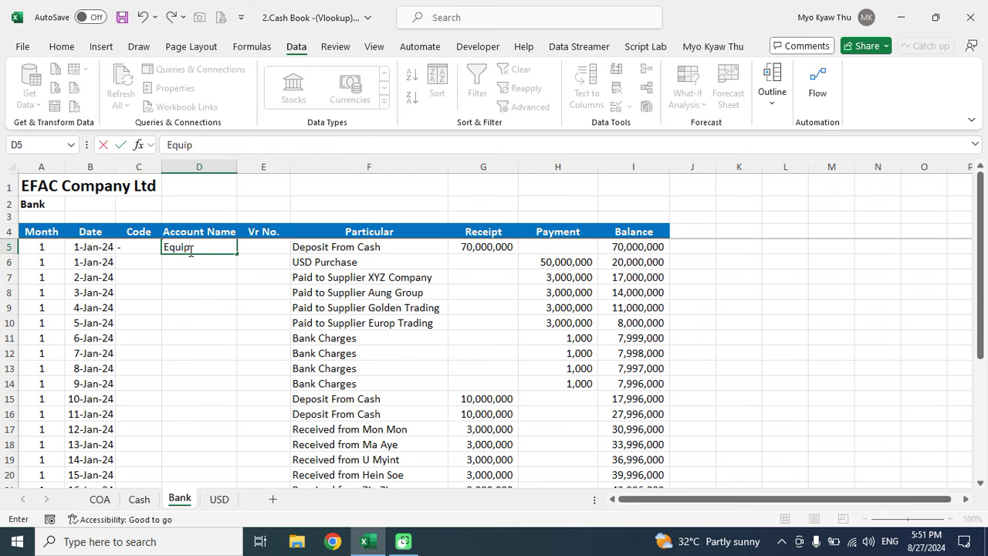
pyautogui.write('ment')
pyautogui.press('Return')
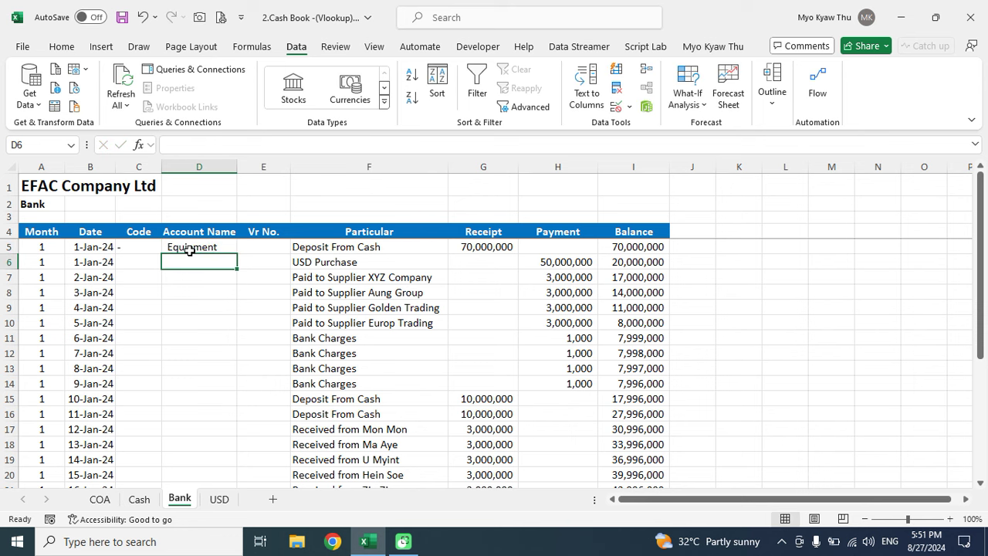
pyautogui.click(200, 245)
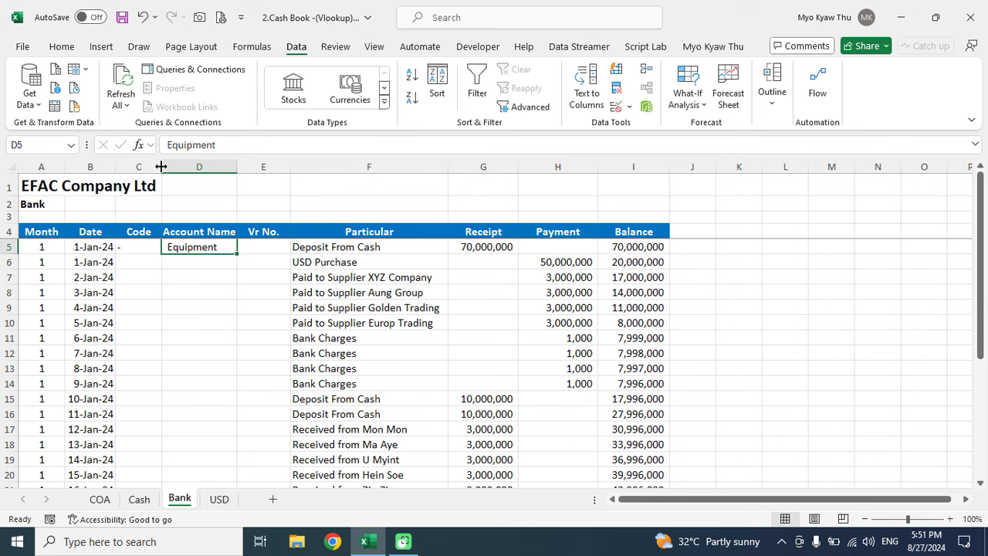
pyautogui.moveTo(162, 167); pyautogui.dragTo(188, 167)
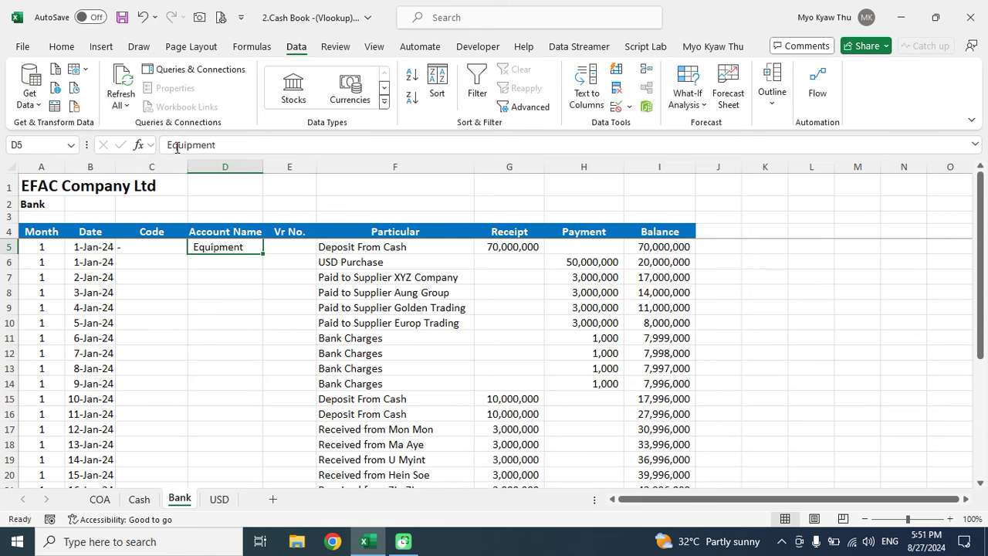
pyautogui.click(167, 144)
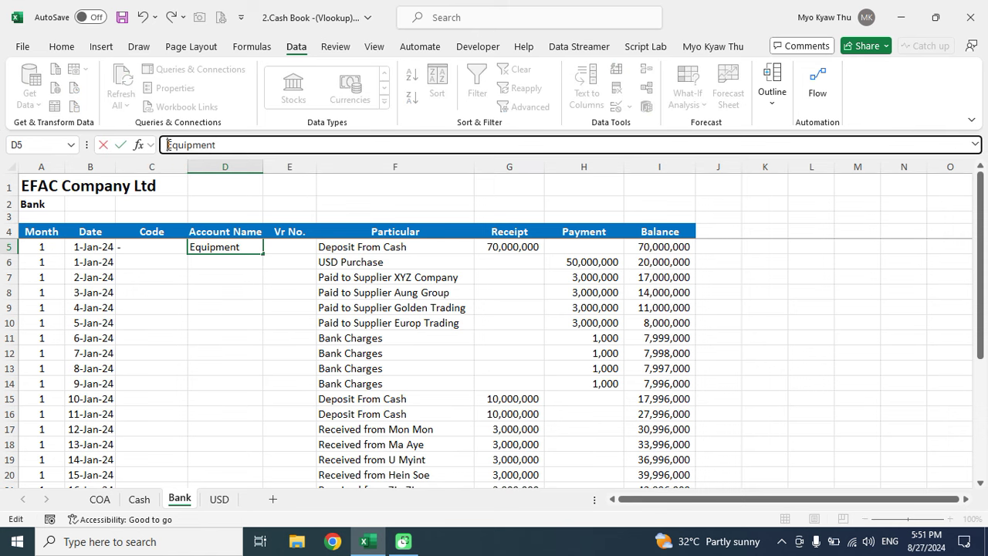
pyautogui.press('Return')
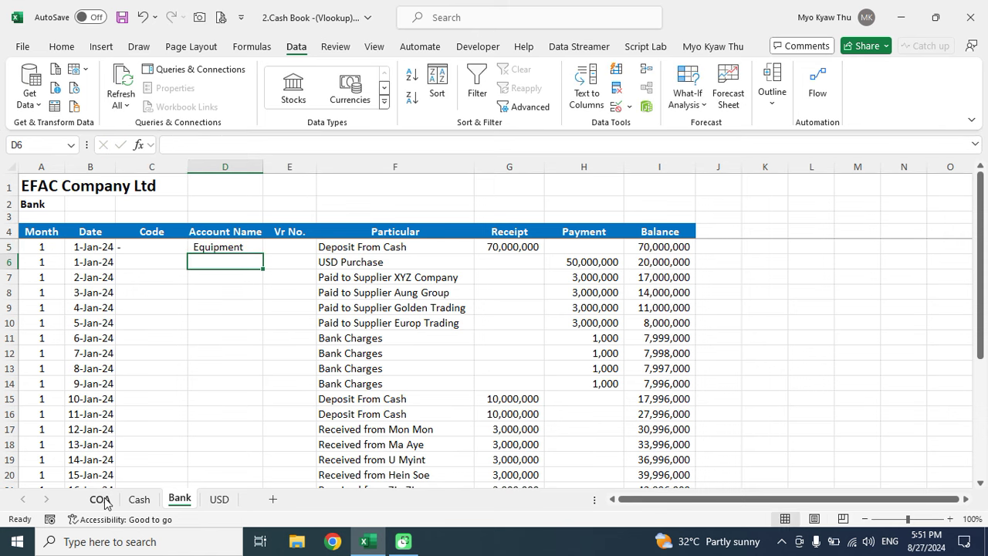
# Inspect the misspelled 'Eqiupment' account name in COA cell D6, leaving it unchanged.
pyautogui.click(102, 499)
pyautogui.click(641, 288)
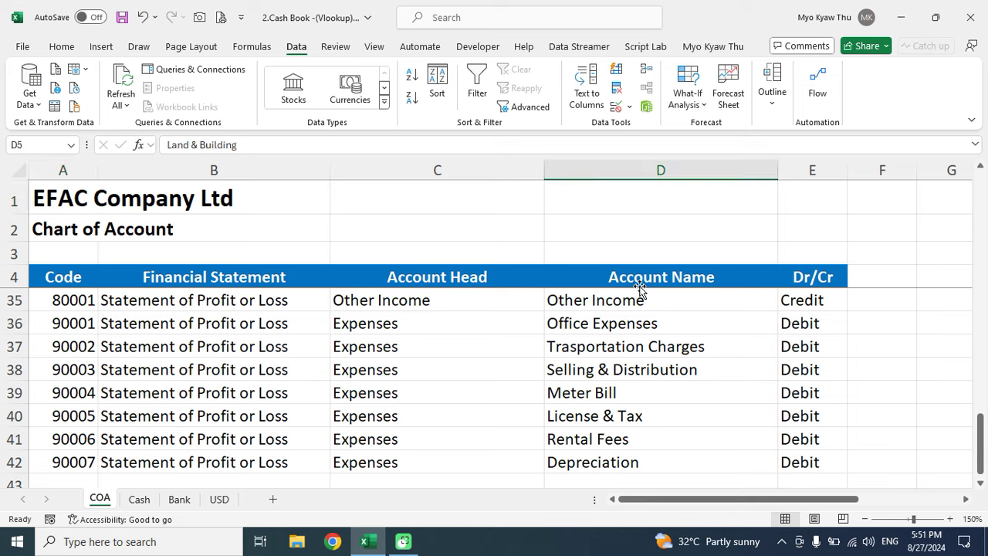
pyautogui.press('Down')
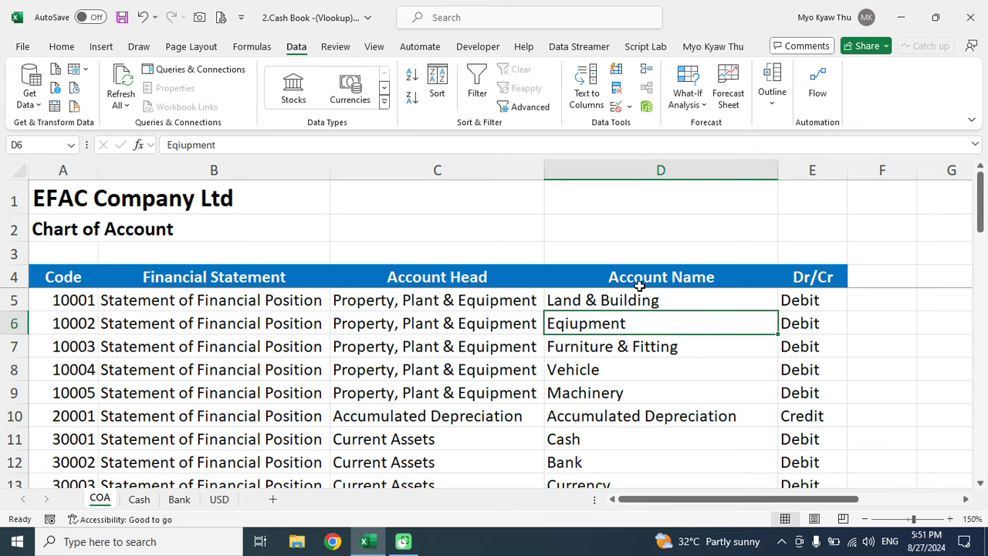
pyautogui.doubleClick(647, 324)
pyautogui.press('Return')
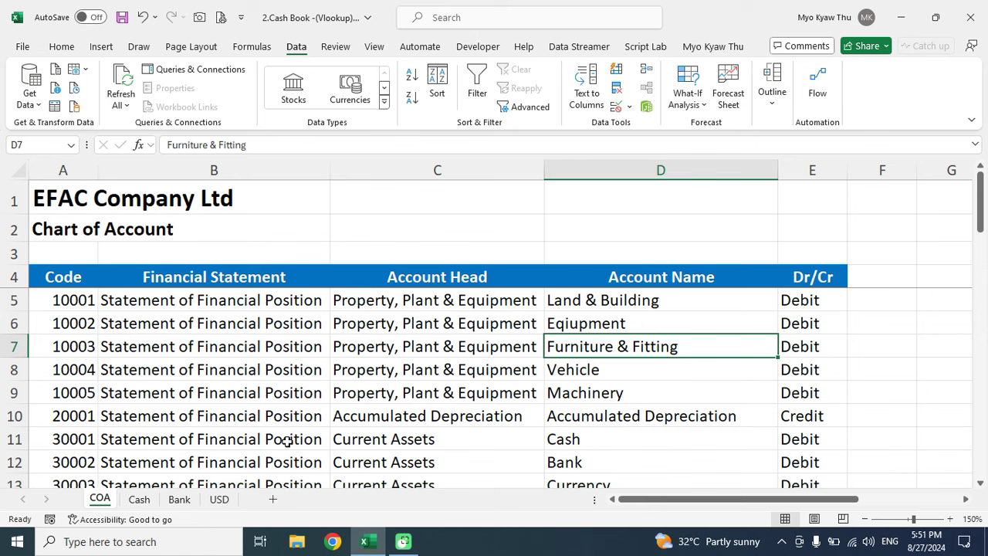
# Recheck 'Equipment' in Bank D5 and the C5 XLOOKUP formula against the COA sheet.
pyautogui.click(178, 501)
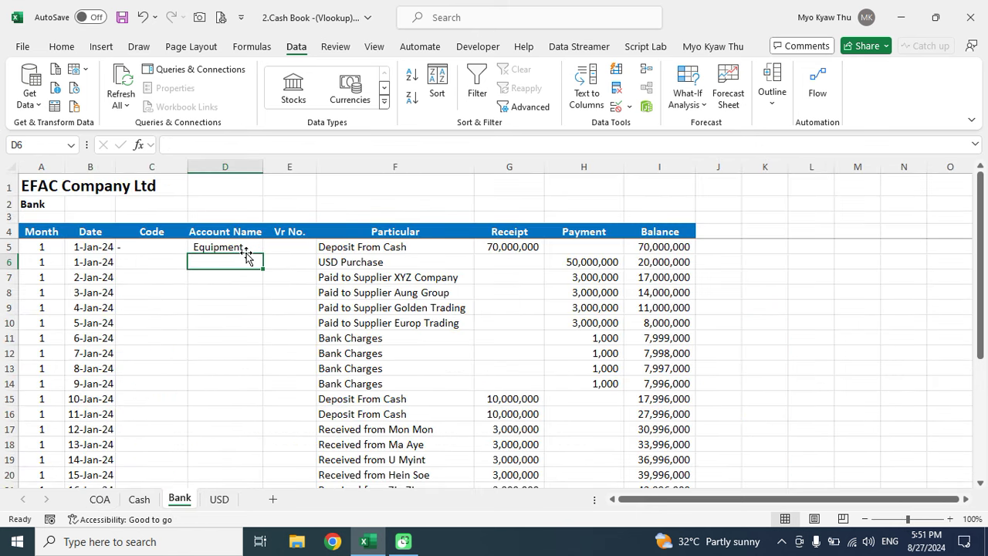
pyautogui.click(236, 245)
pyautogui.click(254, 146)
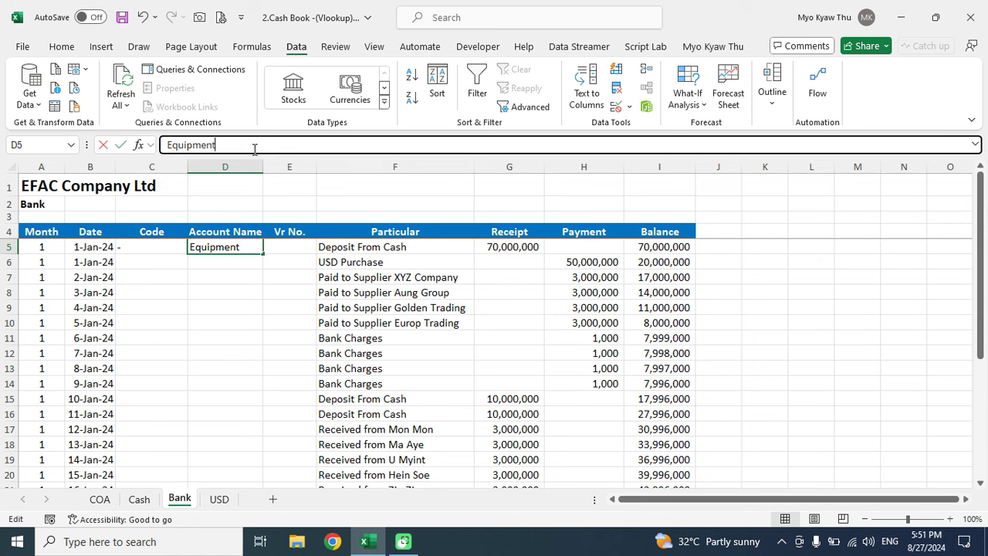
pyautogui.press('Return')
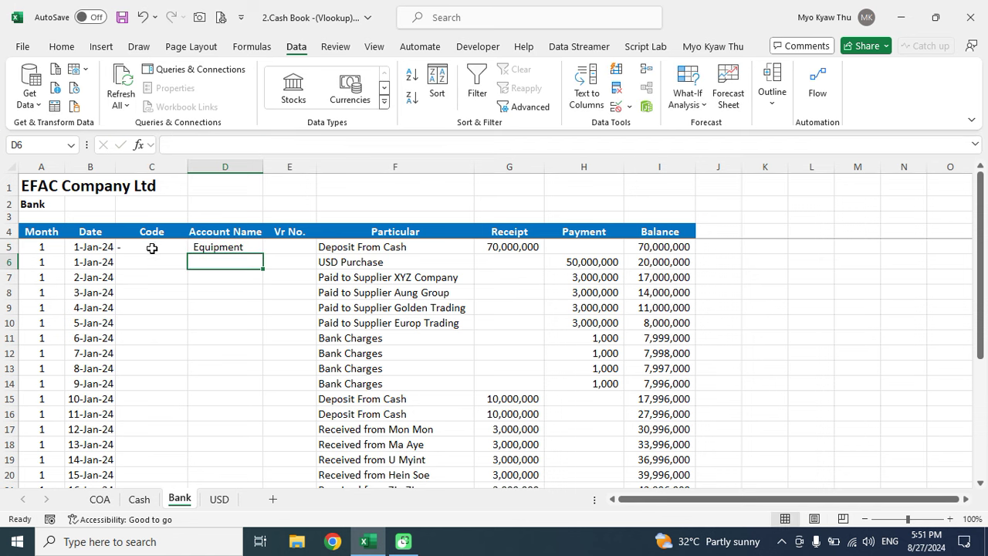
pyautogui.click(152, 248)
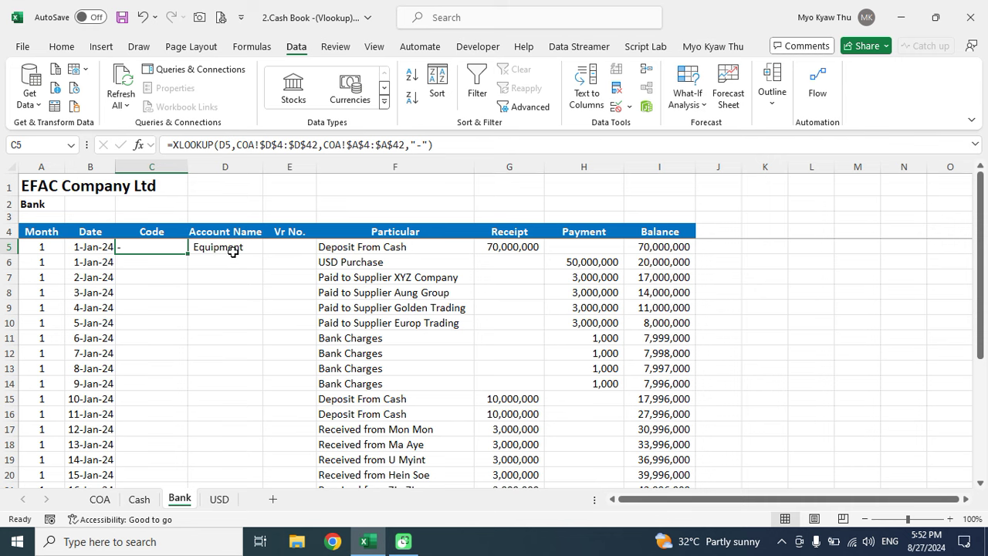
pyautogui.click(98, 499)
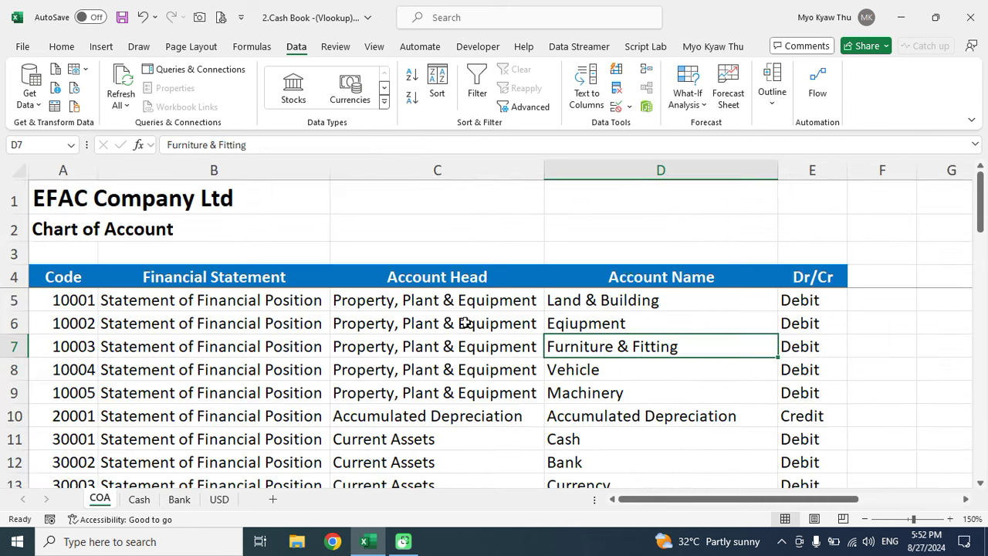
# Copy 'Eqiupment' from COA D6 and paste it into Bank D2 for comparison.
pyautogui.click(618, 324)
pyautogui.hotkey('ctrl', 'c')
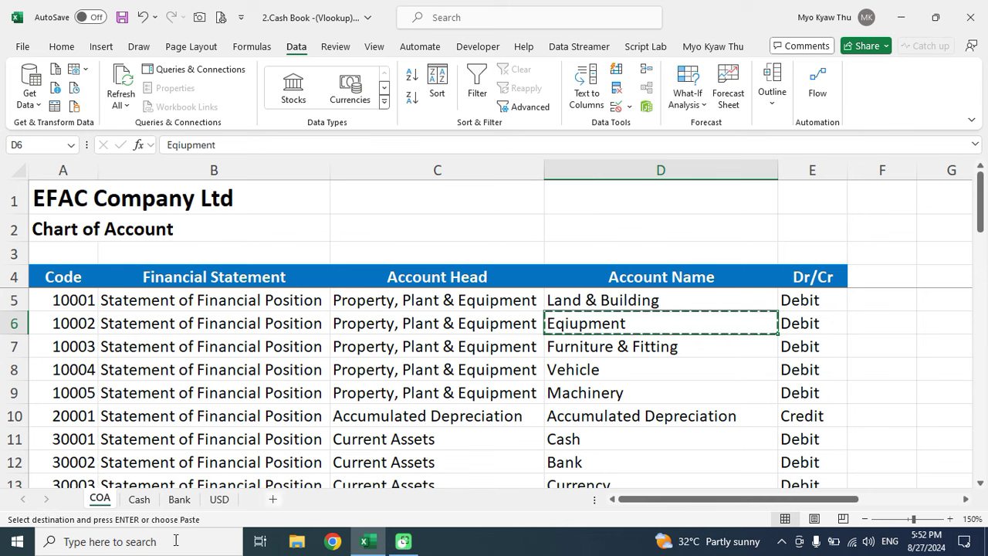
pyautogui.click(179, 500)
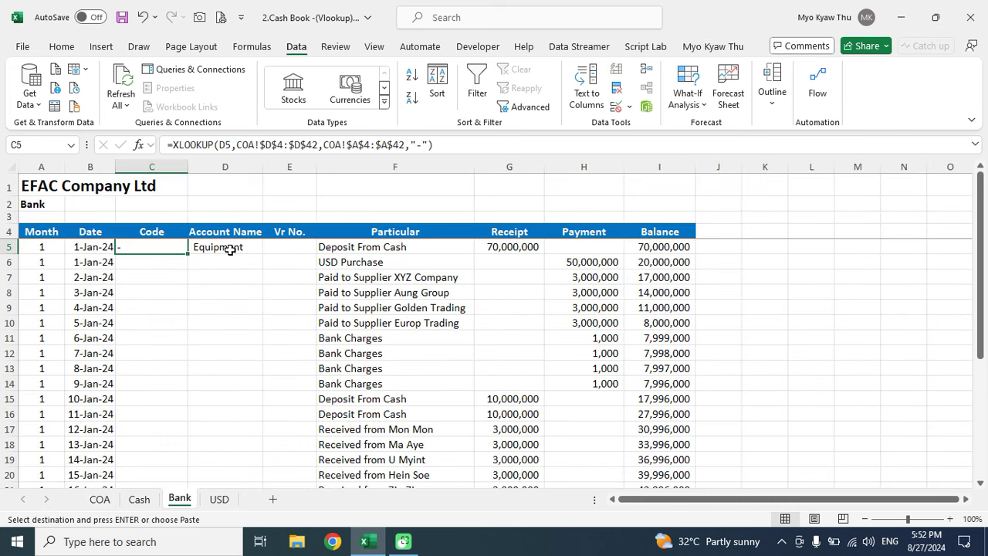
pyautogui.click(230, 249)
pyautogui.hotkey('ctrl', 'v')
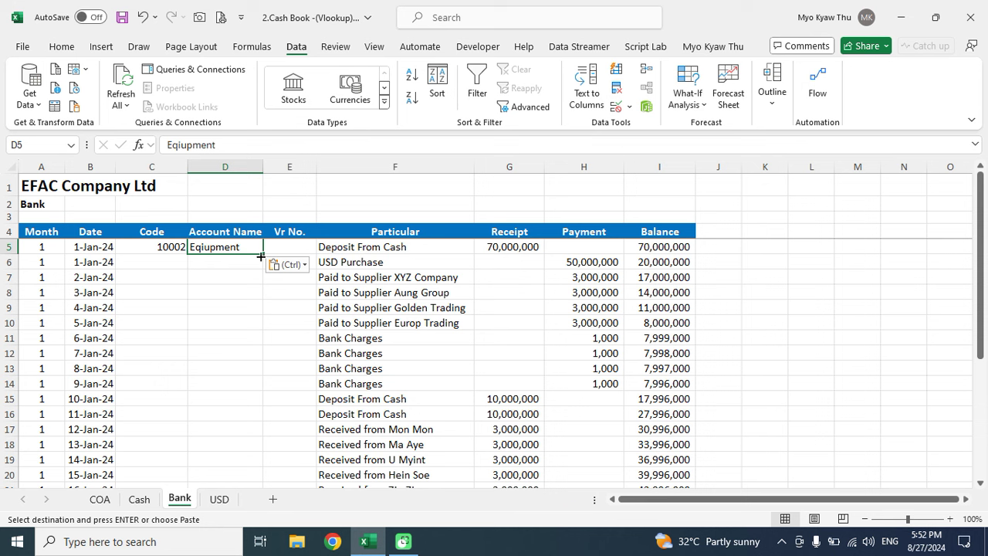
pyautogui.hotkey('ctrl', 'z')
pyautogui.click(240, 205)
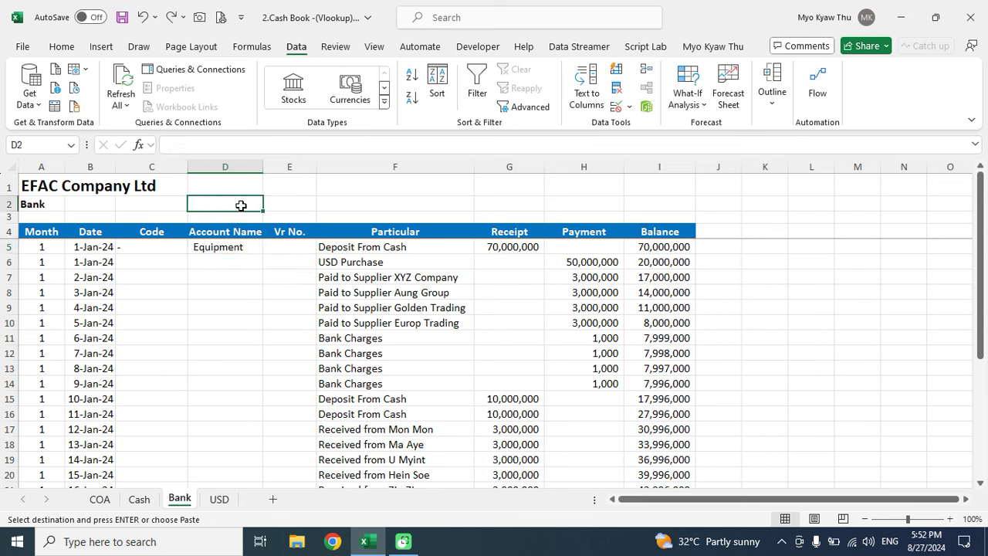
pyautogui.hotkey('ctrl', 'v')
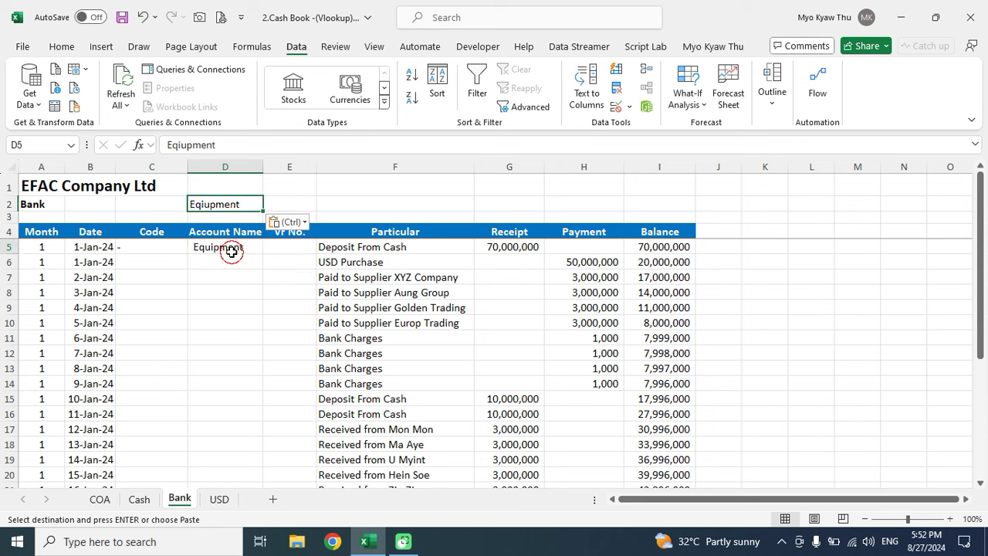
# Review the Account Name column and re-enter Equipment in D5.
pyautogui.click(231, 251)
pyautogui.click(62, 47)
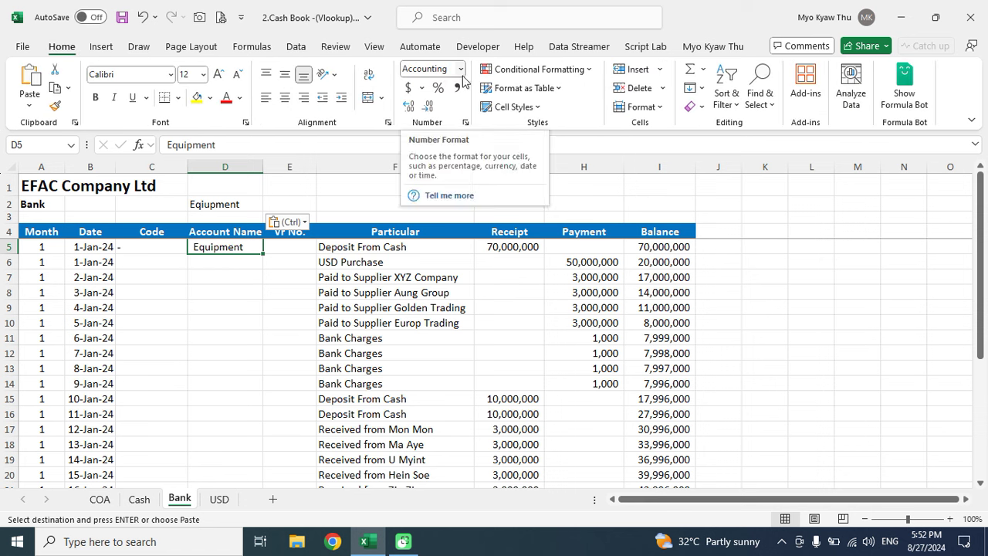
pyautogui.click(229, 267)
pyautogui.click(239, 167)
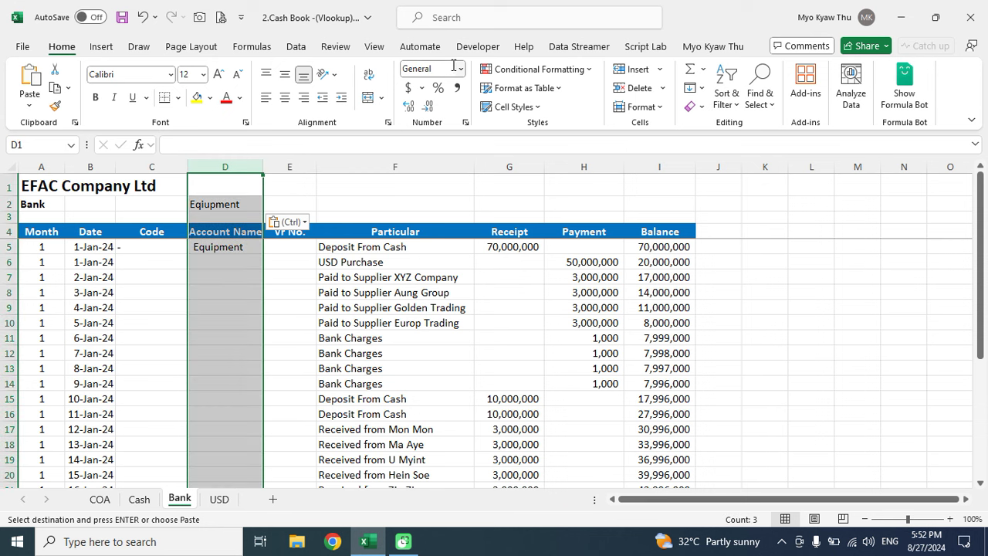
pyautogui.click(242, 203)
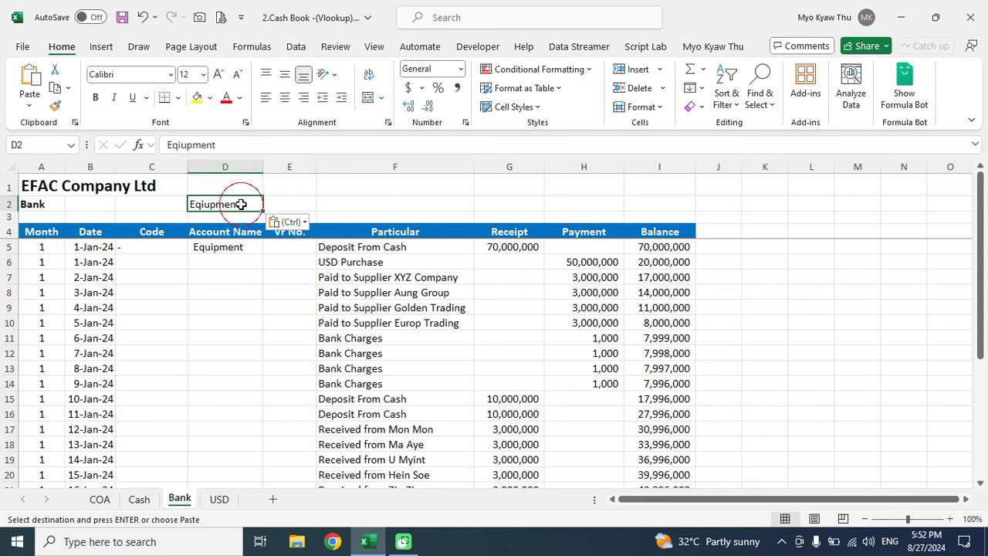
pyautogui.click(228, 247)
pyautogui.write('E')
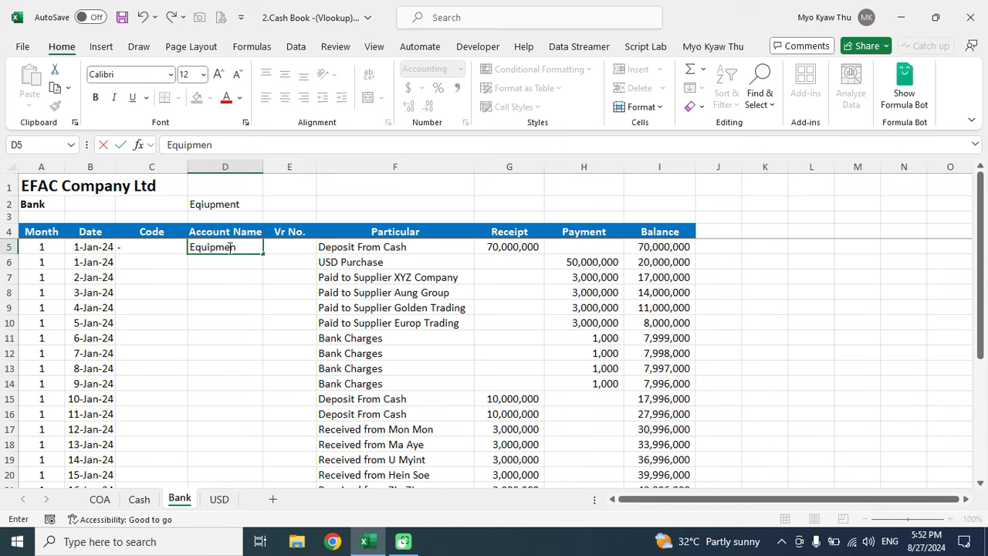
pyautogui.write('t')
pyautogui.press('Return')
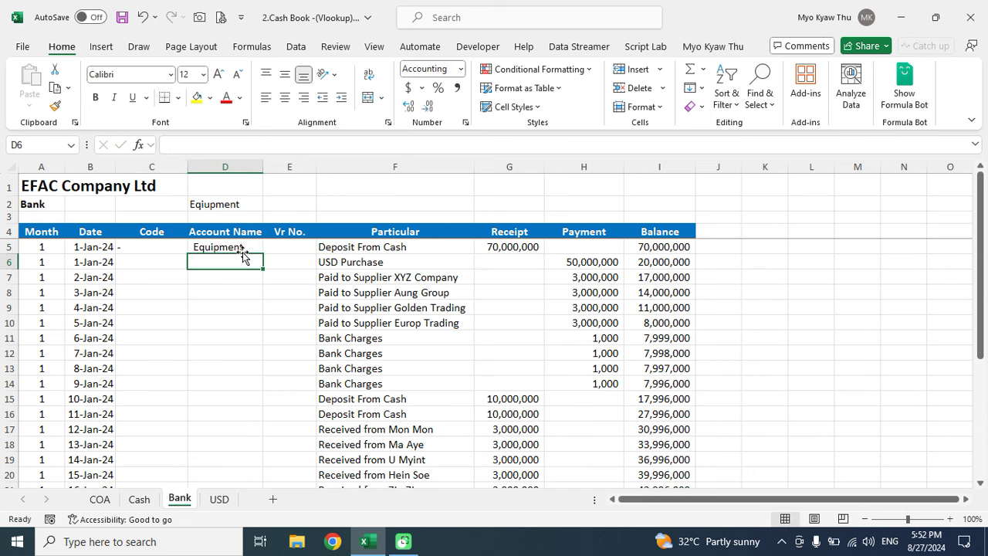
pyautogui.click(242, 248)
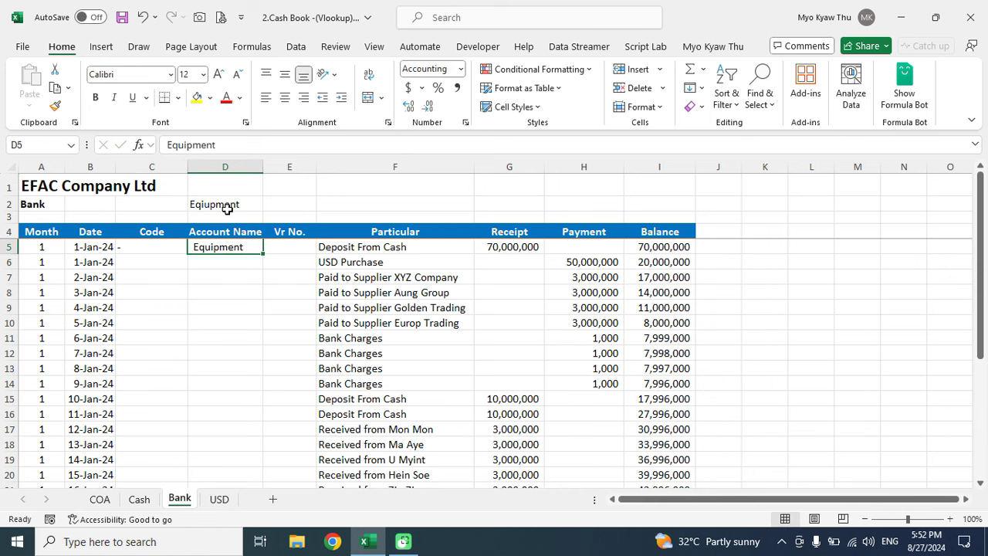
# Respell D5 as 'Eqiupment' so the C5 lookup returns code 10002.
pyautogui.doubleClick(211, 248)
pyautogui.press('BackSpace')
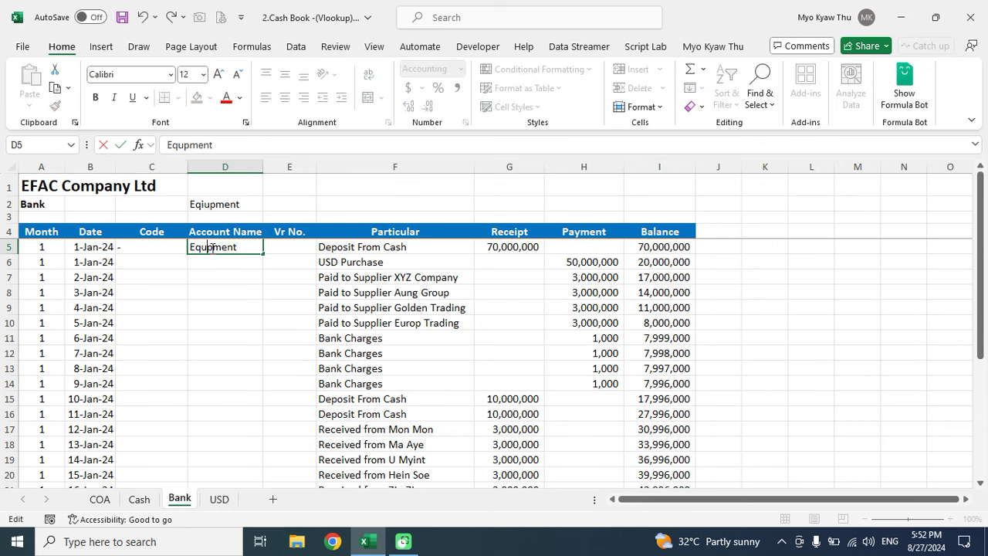
pyautogui.press('BackSpace')
pyautogui.write('ip')
pyautogui.press('BackSpace')
pyautogui.write('u')
pyautogui.press('Return')
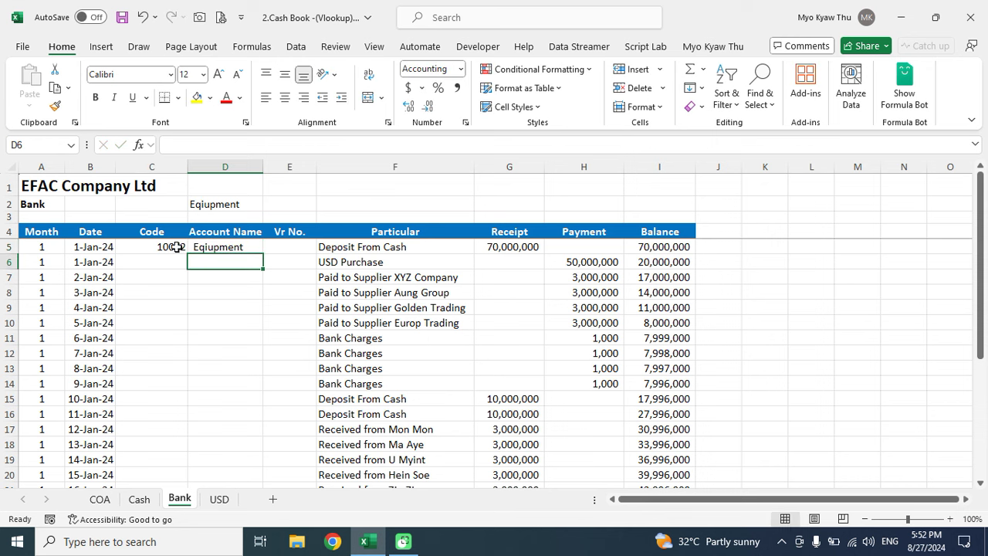
pyautogui.click(177, 247)
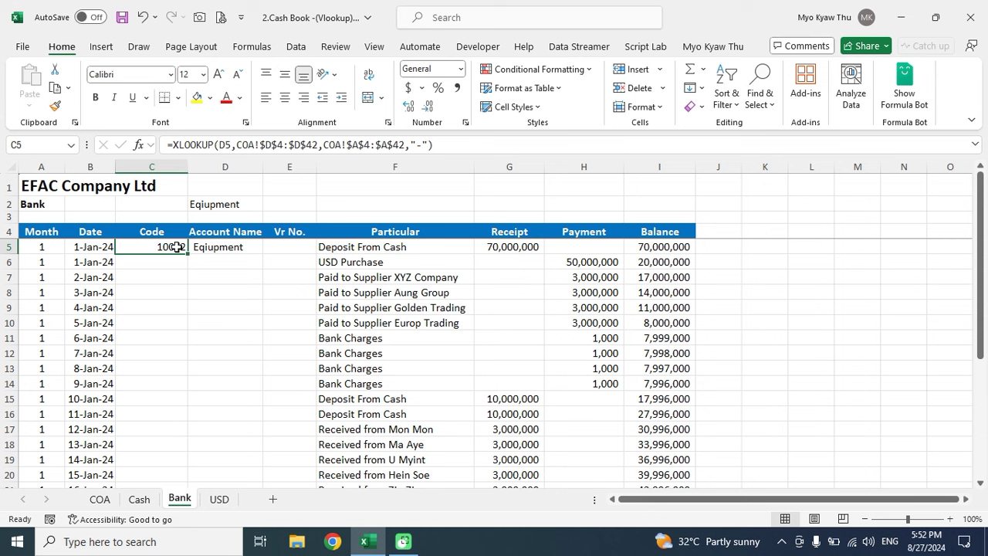
pyautogui.click(206, 248)
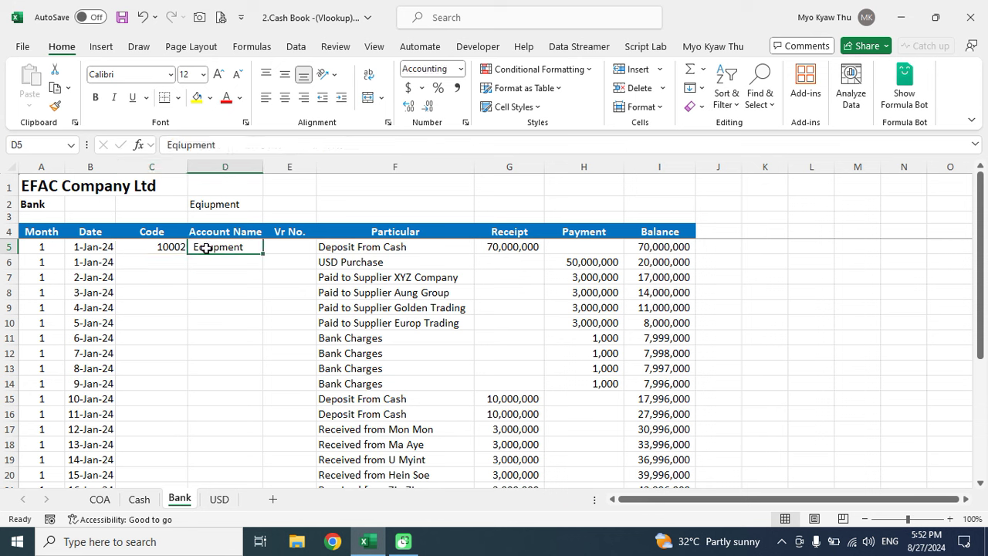
# Fill the C5 Code lookup down the column and clear the names in D2 and D5.
pyautogui.click(176, 247)
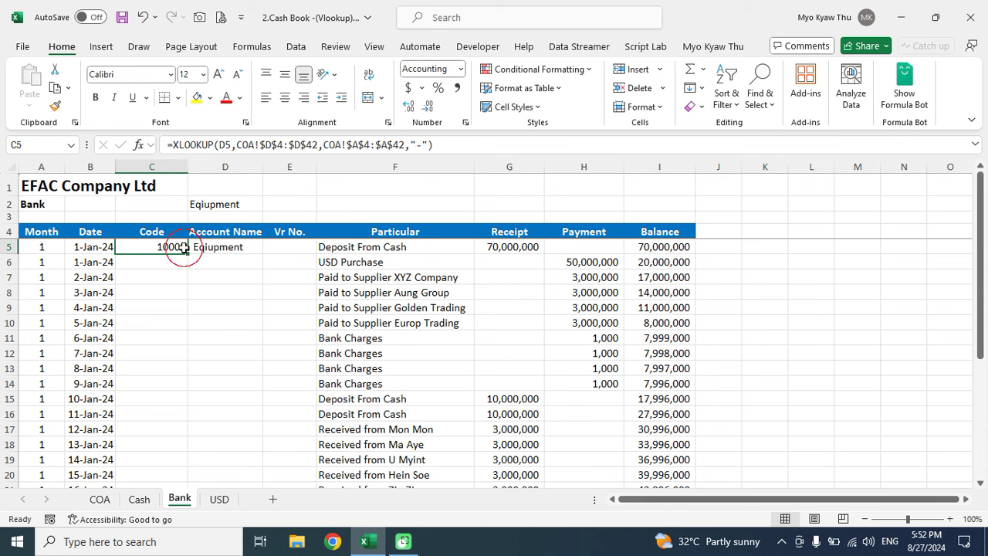
pyautogui.doubleClick(187, 253)
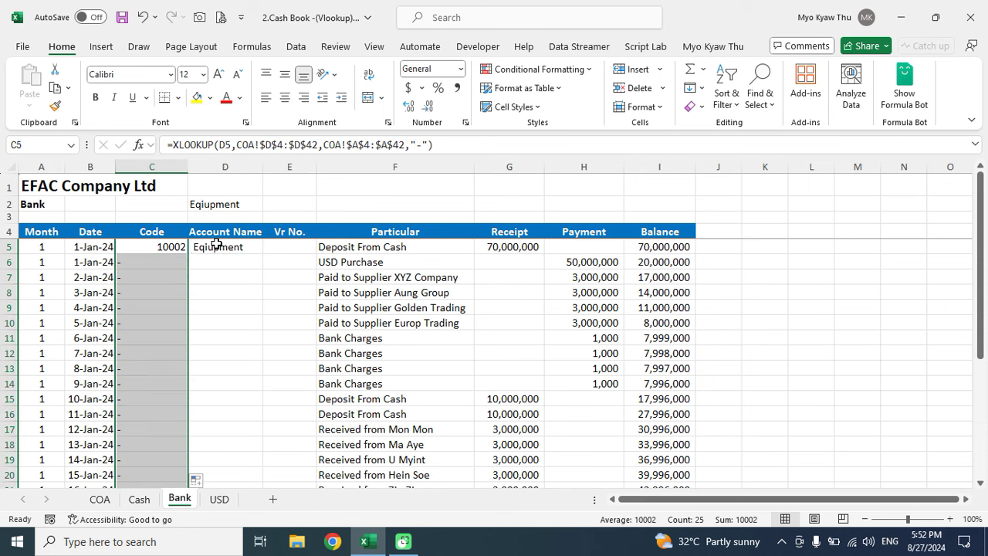
pyautogui.click(240, 206)
pyautogui.press('Delete')
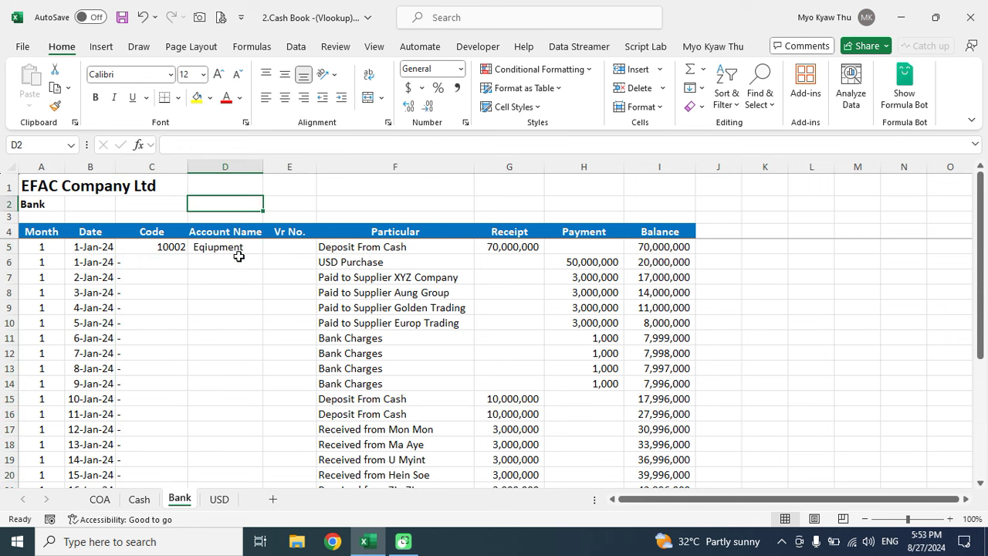
pyautogui.click(238, 249)
pyautogui.press('Delete')
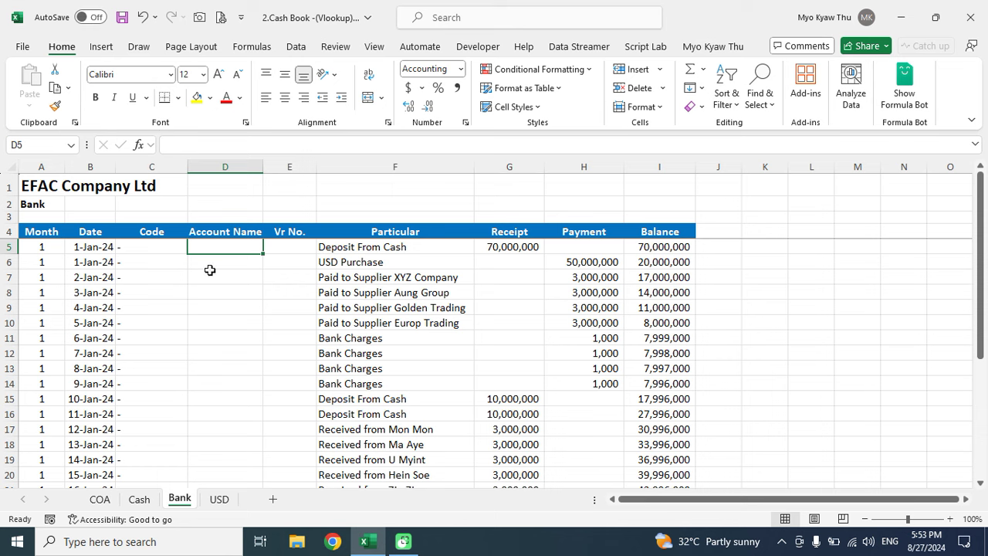
# Paste the copied 'Eqiupment' name from COA into D6, D8 and D11 as tests.
pyautogui.click(100, 499)
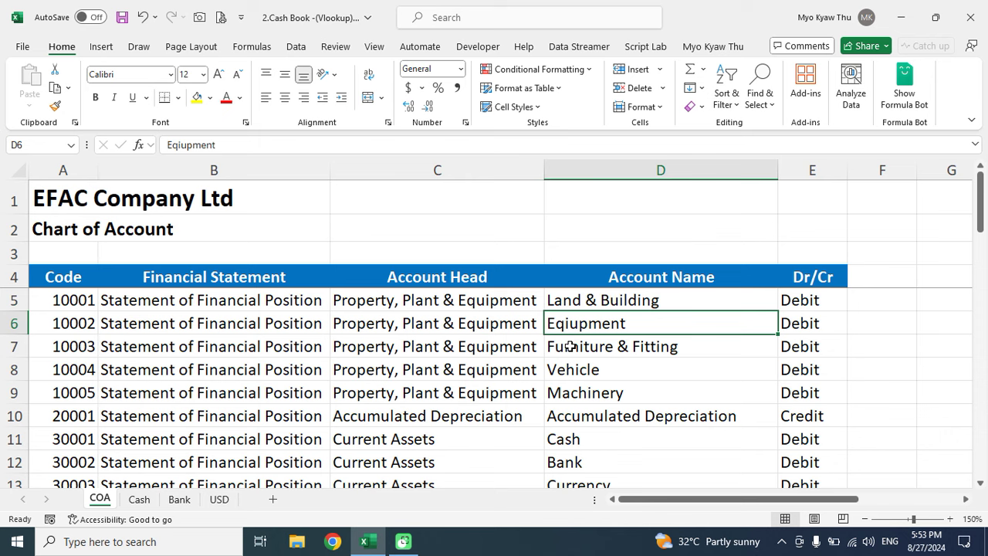
pyautogui.hotkey('ctrl', 'c')
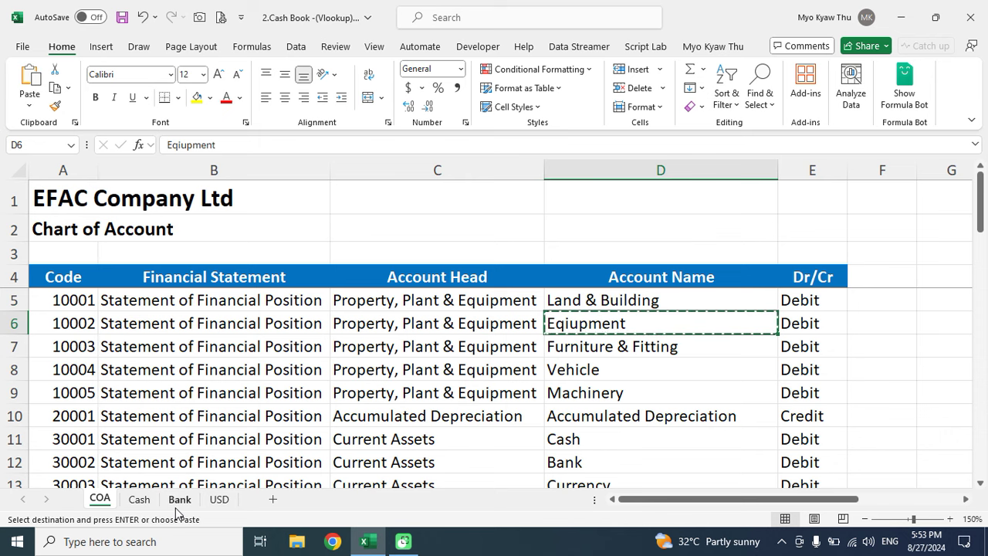
pyautogui.click(179, 499)
pyautogui.click(220, 264)
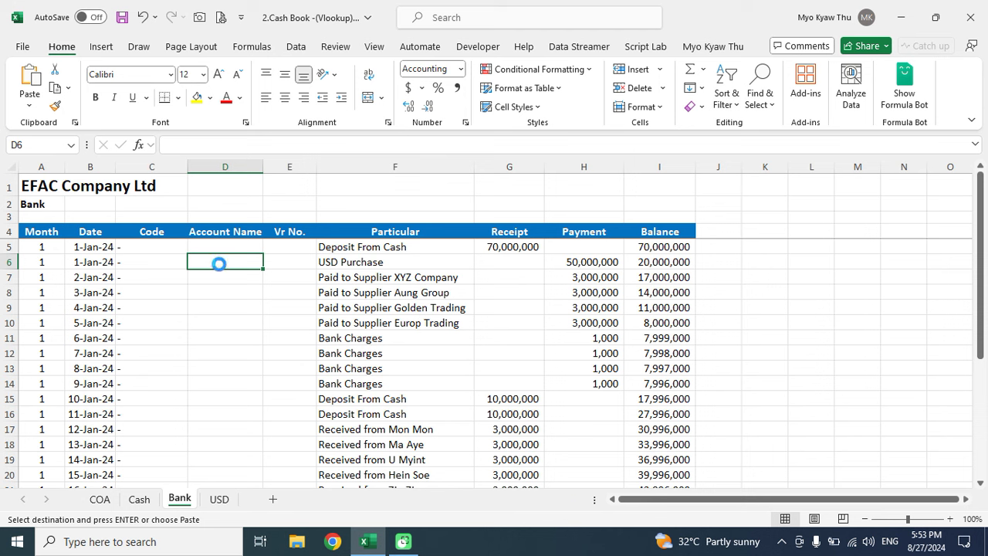
pyautogui.hotkey('ctrl', 'v')
pyautogui.click(222, 294)
pyautogui.hotkey('ctrl', 'v')
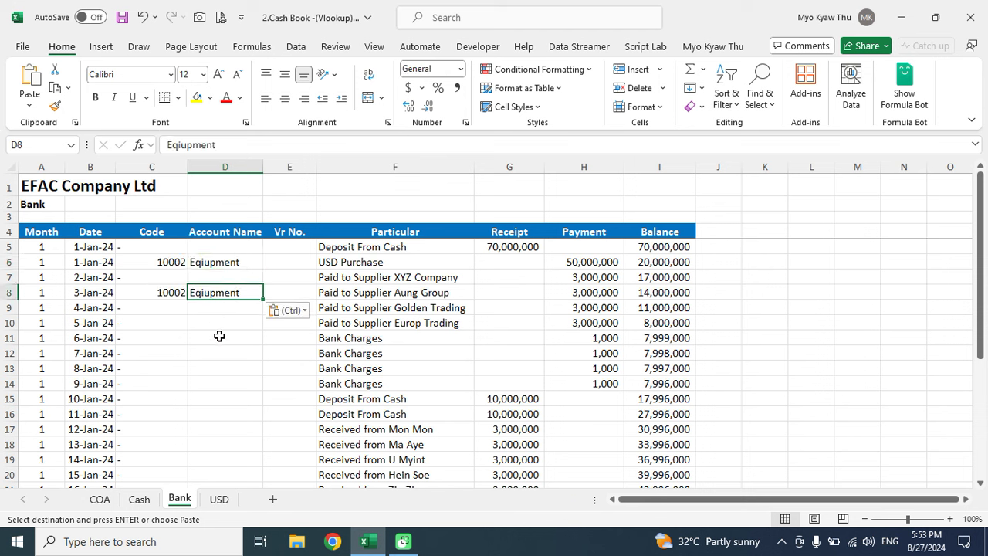
pyautogui.click(221, 336)
pyautogui.hotkey('ctrl', 'v')
# Delete the pasted test names so every Code row shows '-'.
pyautogui.click(236, 266)
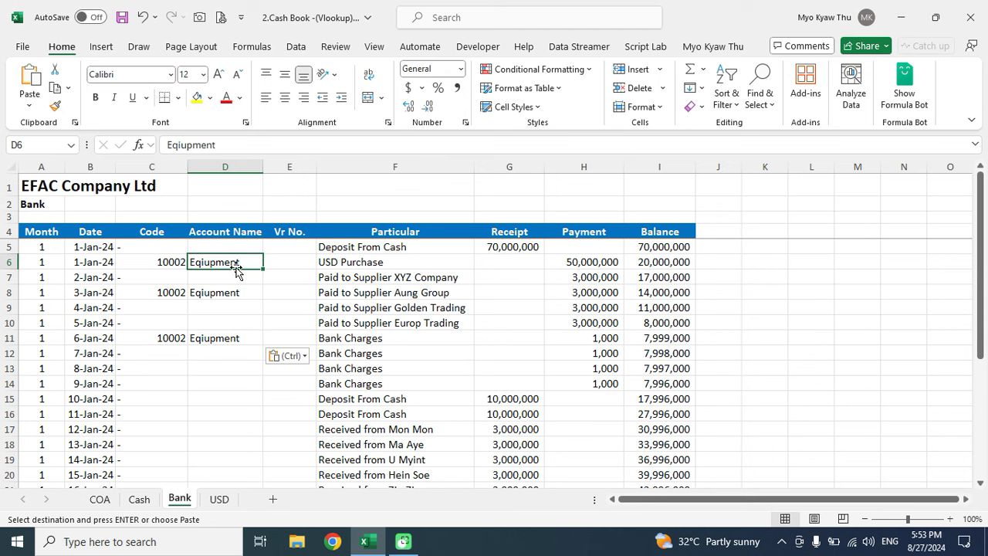
pyautogui.hotkey('shift', 'Down')
pyautogui.hotkey('shift', 'Down')
pyautogui.hotkey('shift', 'Down')
pyautogui.hotkey('shift', 'Down')
pyautogui.hotkey('shift', 'Down')
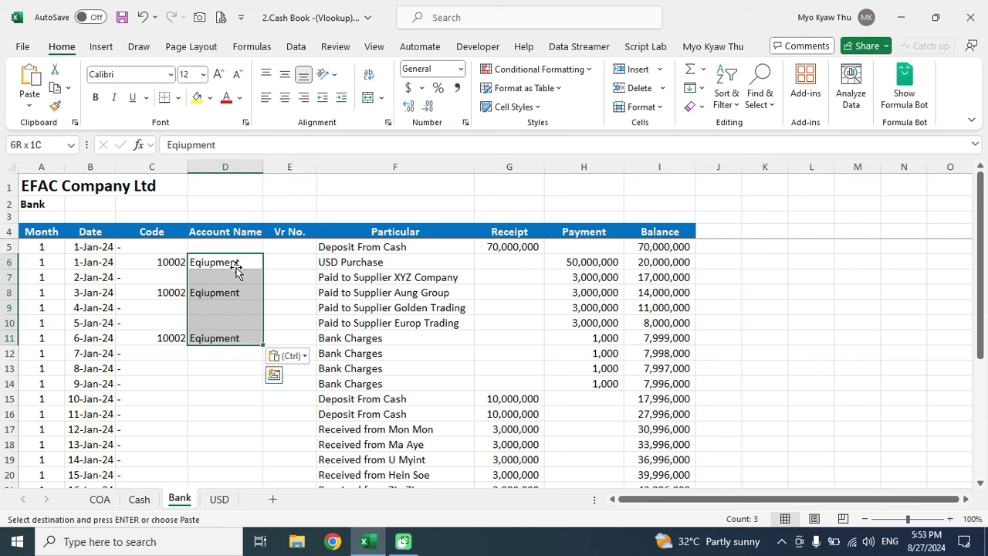
pyautogui.press('Delete')
pyautogui.click(231, 249)
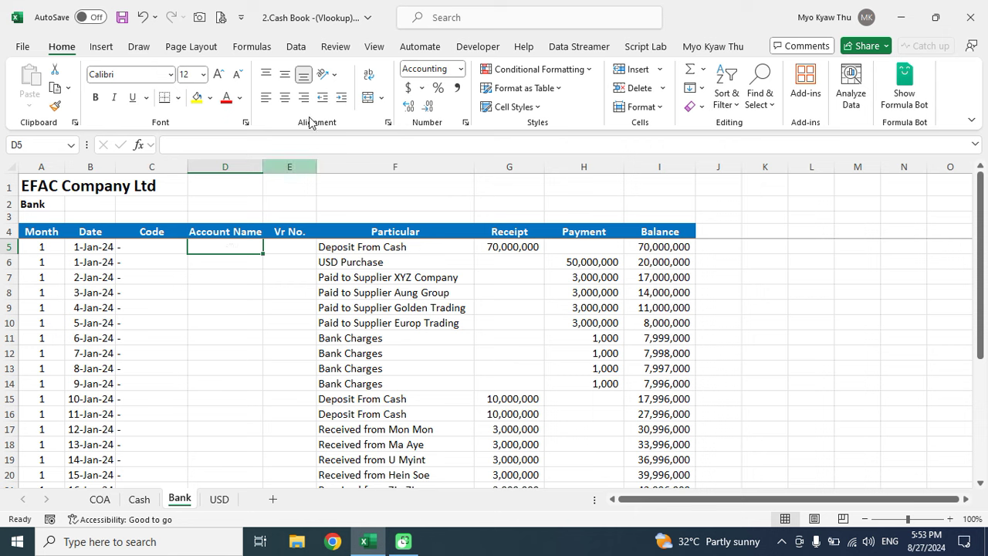
pyautogui.click(297, 47)
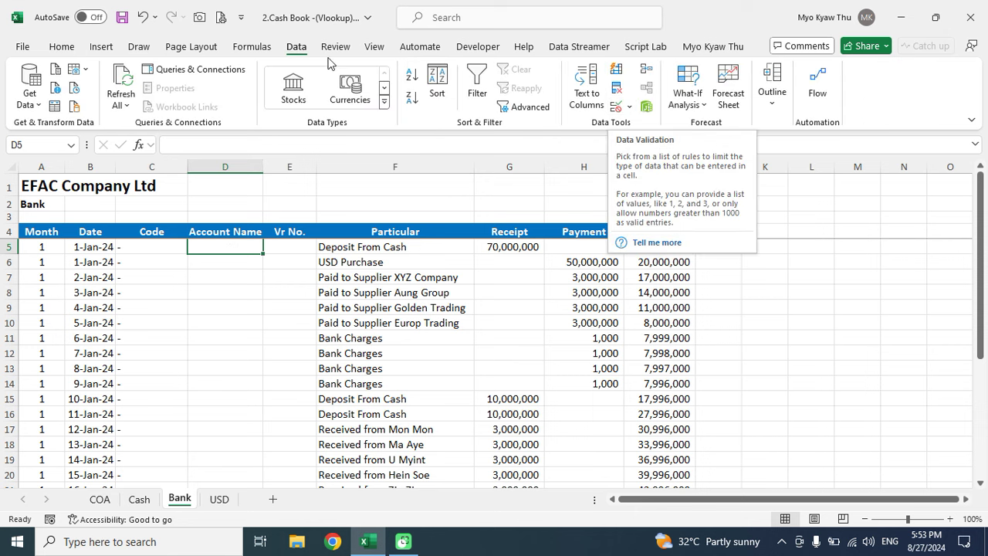
# Add List data validation to Bank D5 with source =COA!$D$5:$D$42.
pyautogui.click(630, 108)
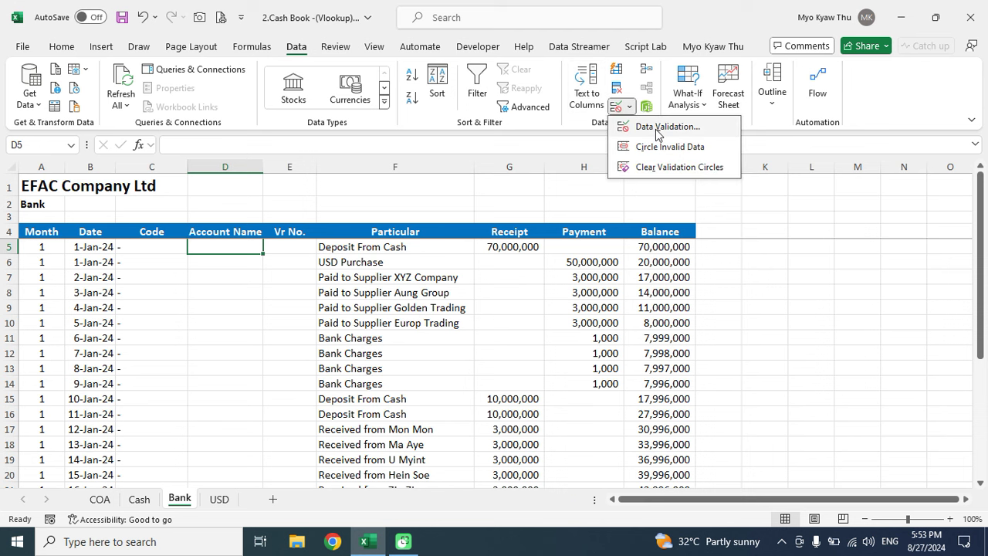
pyautogui.click(656, 129)
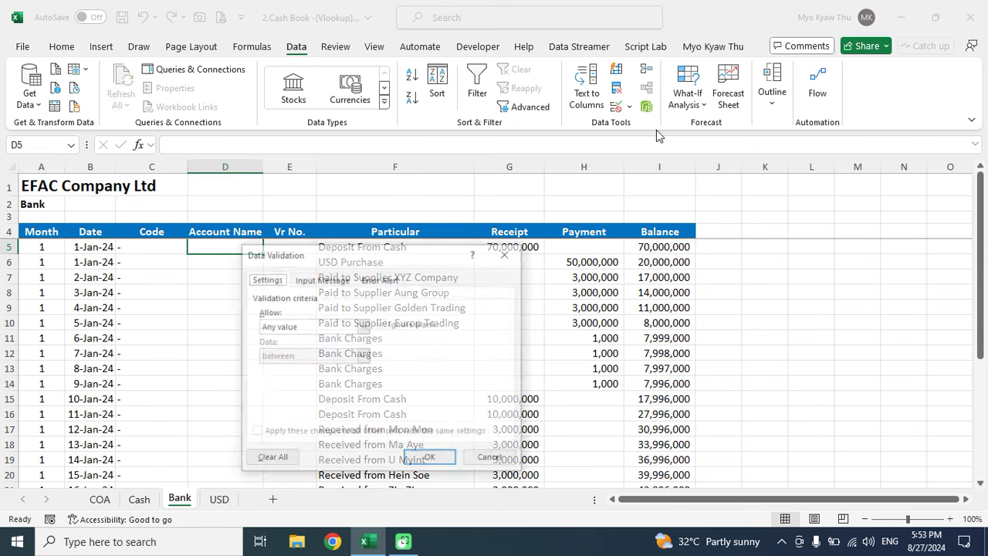
pyautogui.click(307, 327)
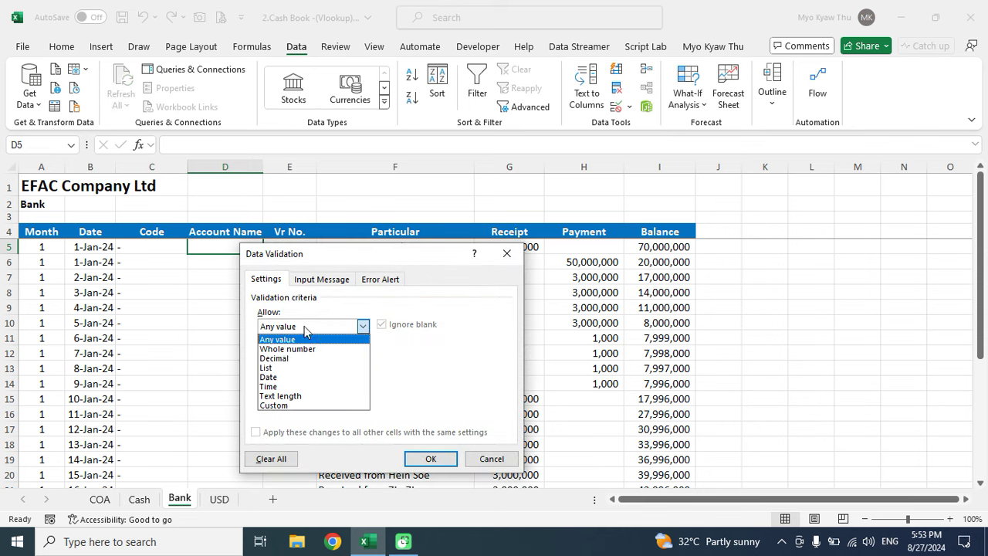
pyautogui.click(270, 369)
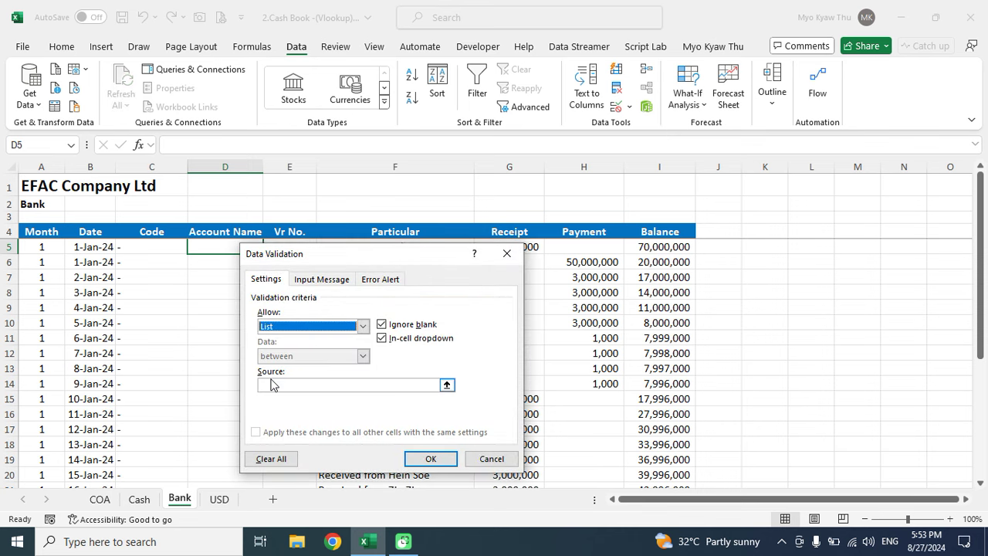
pyautogui.click(274, 384)
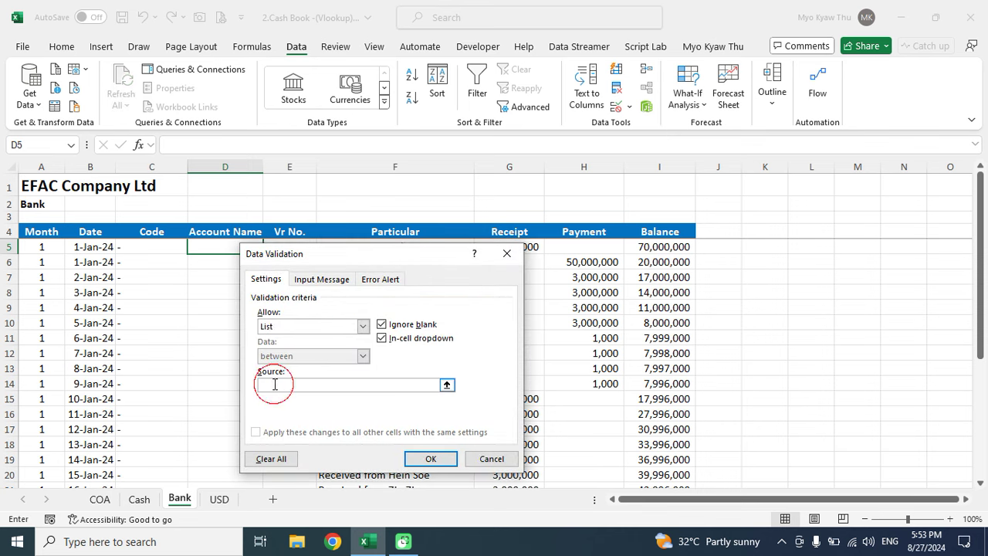
pyautogui.click(101, 500)
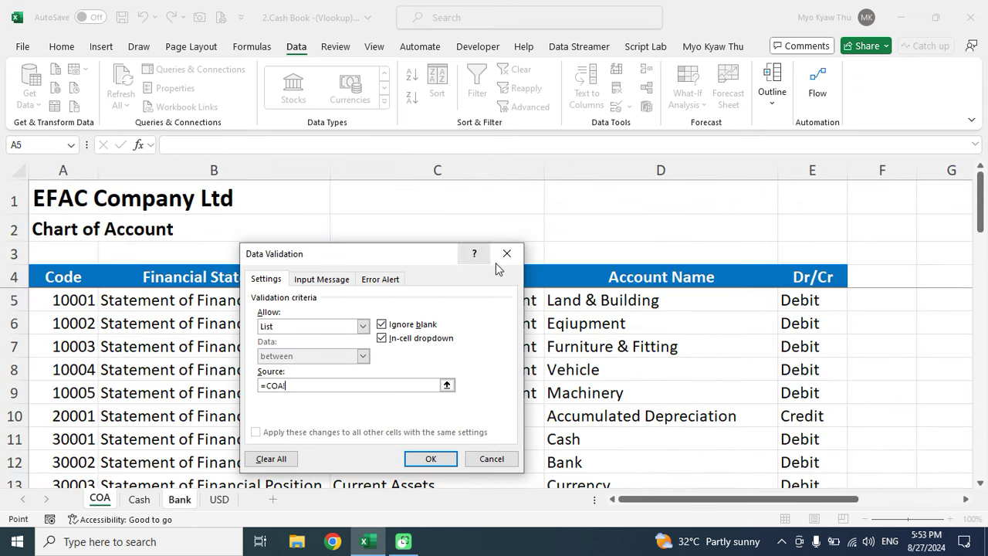
pyautogui.click(641, 279)
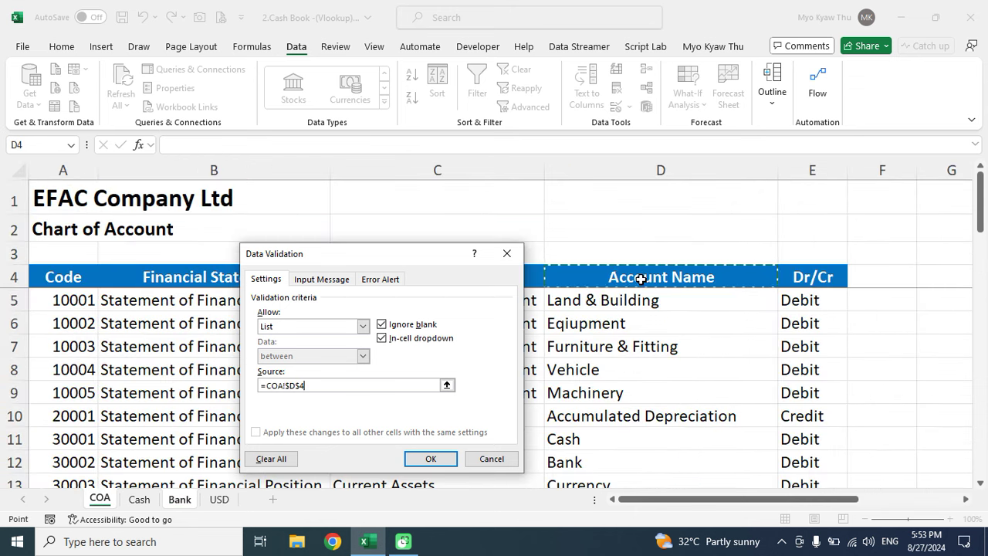
pyautogui.press('Down')
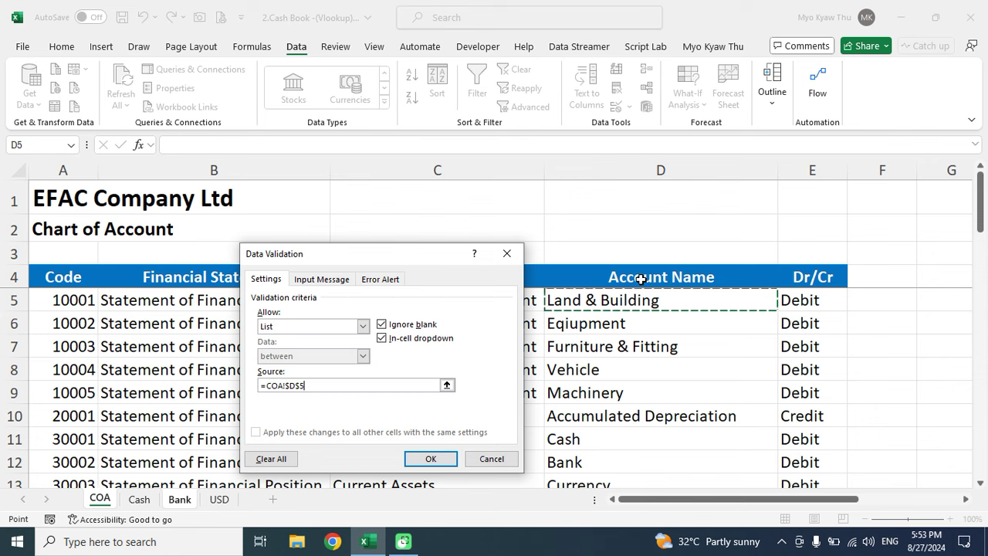
pyautogui.hotkey('ctrl', 'shift', 'Down')
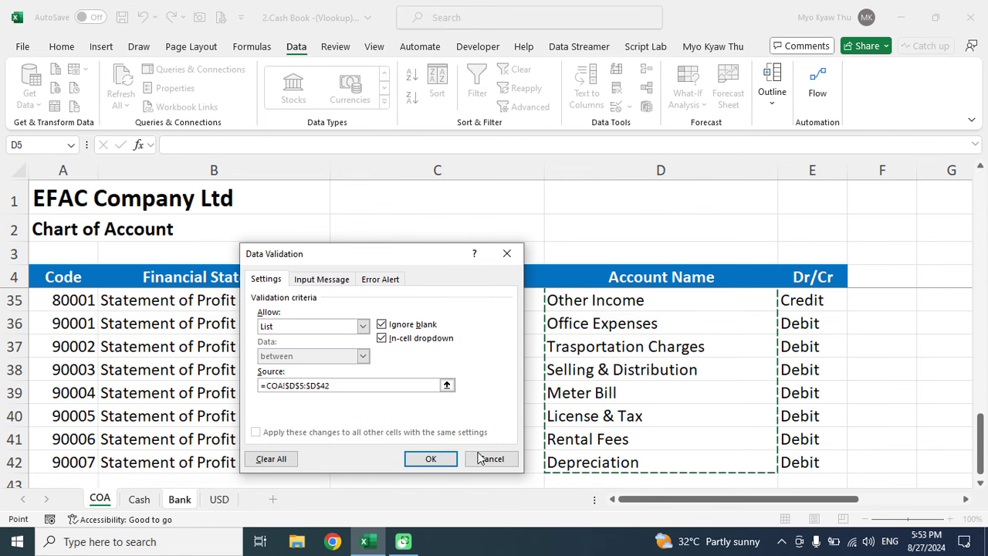
pyautogui.click(442, 461)
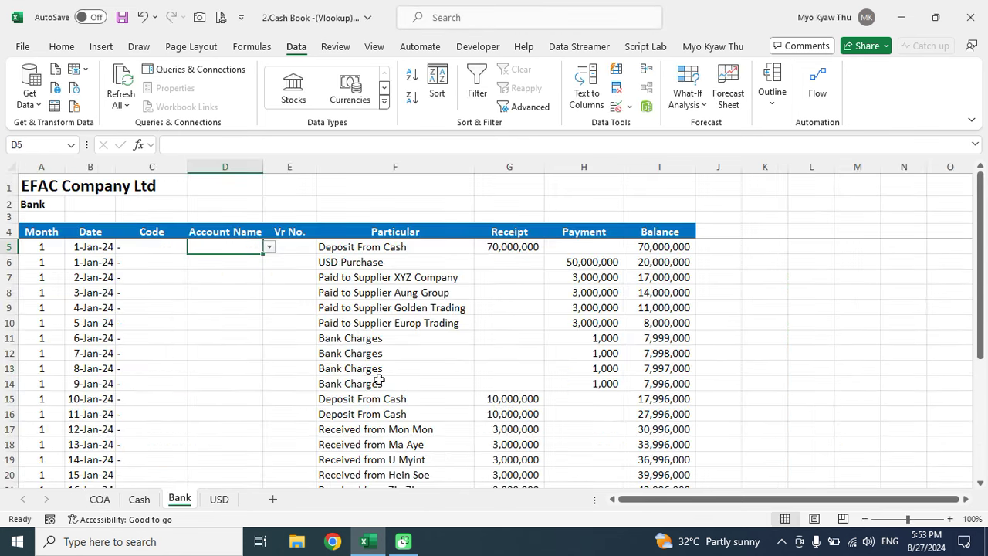
# Select the Account Name cells from D5 down the Bank table.
pyautogui.hotkey('ctrl', 'shift', 'Down')
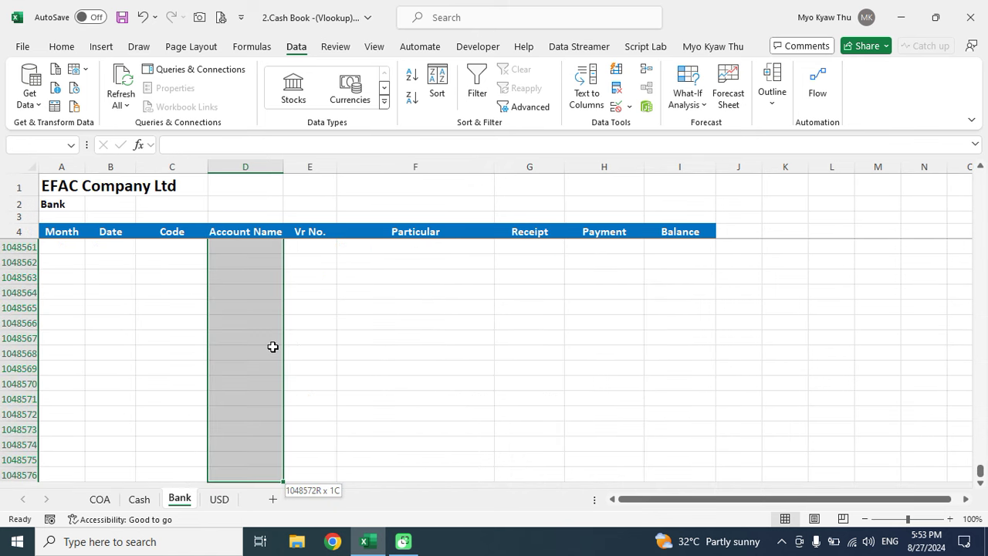
pyautogui.hotkey('ctrl', 'Up')
pyautogui.press('Down')
pyautogui.press('Left')
pyautogui.press('Right')
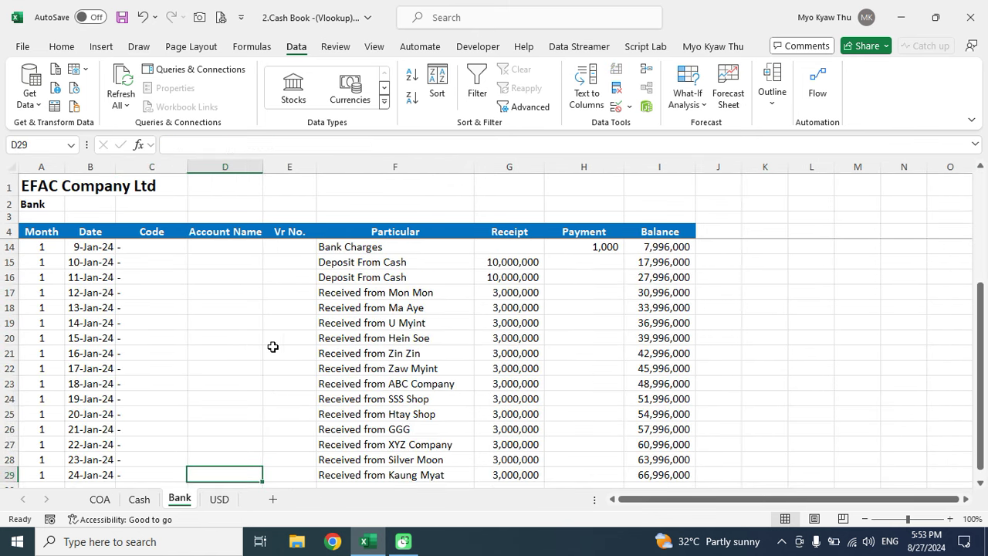
pyautogui.hotkey('ctrl', 'shift', 'Up')
pyautogui.hotkey('shift', 'Down')
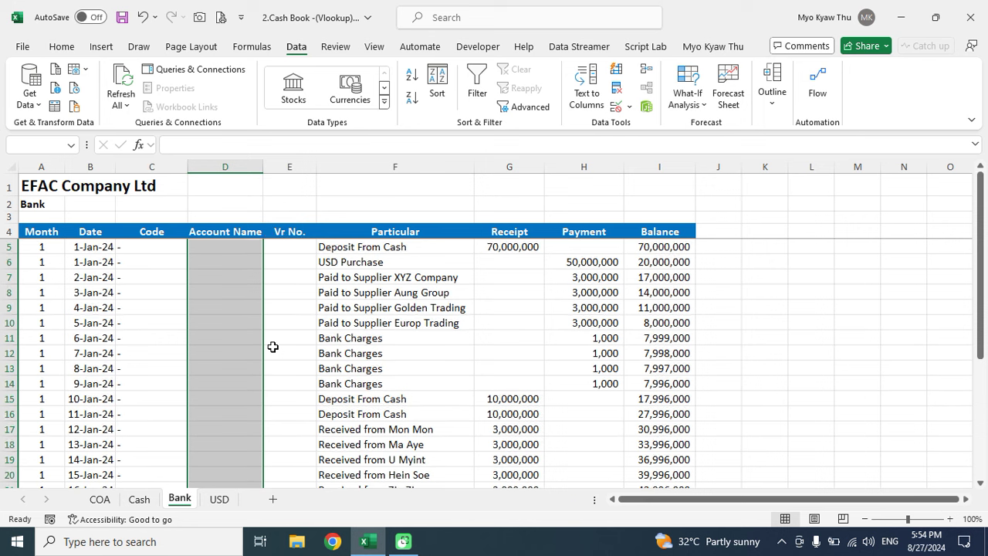
# Check the COA account dropdowns in D5 and D6, and widen column D.
pyautogui.click(250, 251)
pyautogui.click(268, 247)
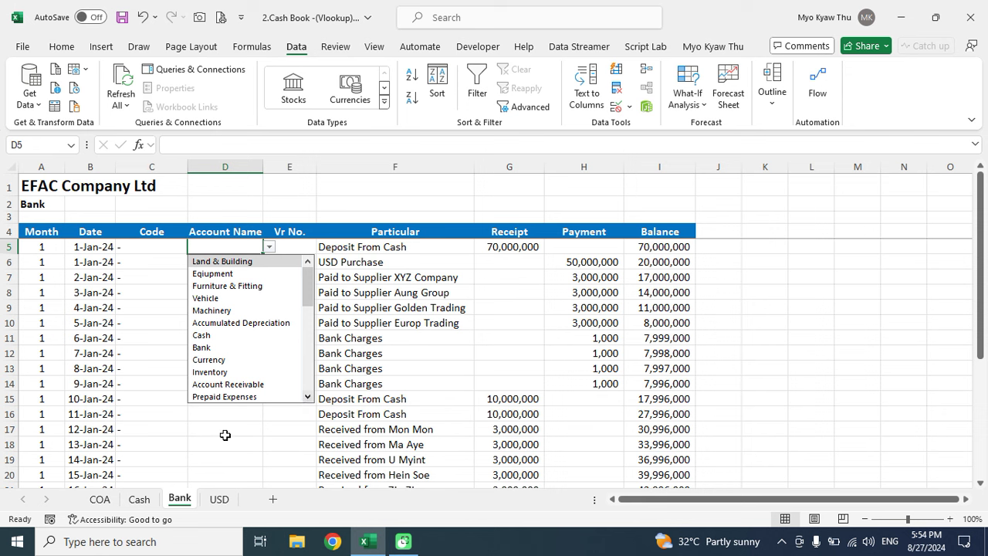
pyautogui.click(225, 433)
pyautogui.click(246, 266)
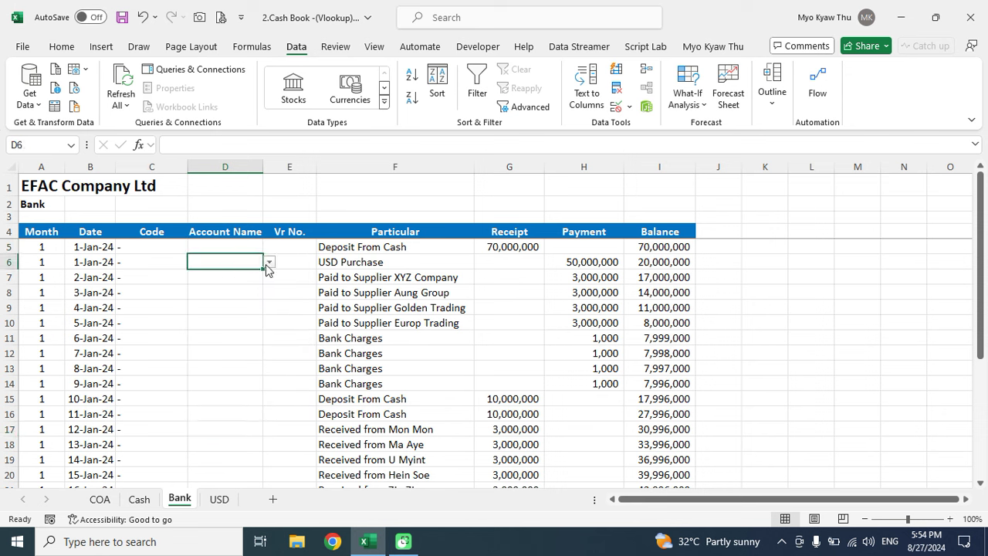
pyautogui.click(269, 262)
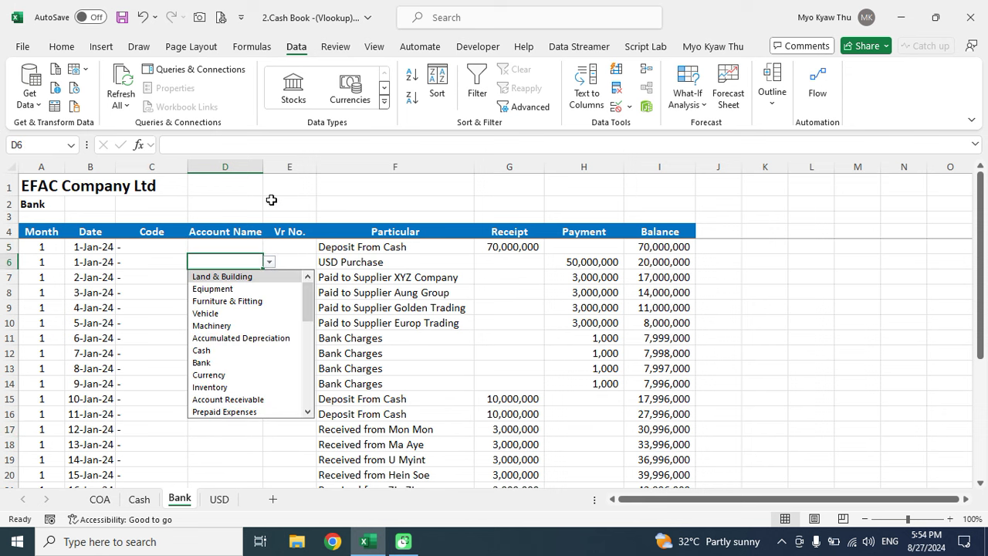
pyautogui.moveTo(263, 167); pyautogui.dragTo(294, 167)
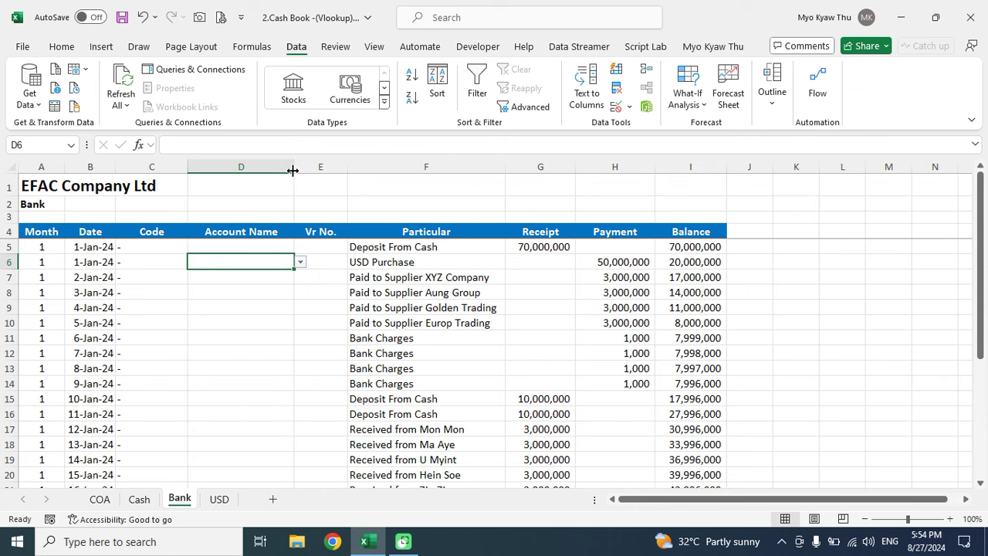
# Enter Eqiupment in D5 and Furniture & Fitting in D6 via autocomplete.
pyautogui.click(251, 244)
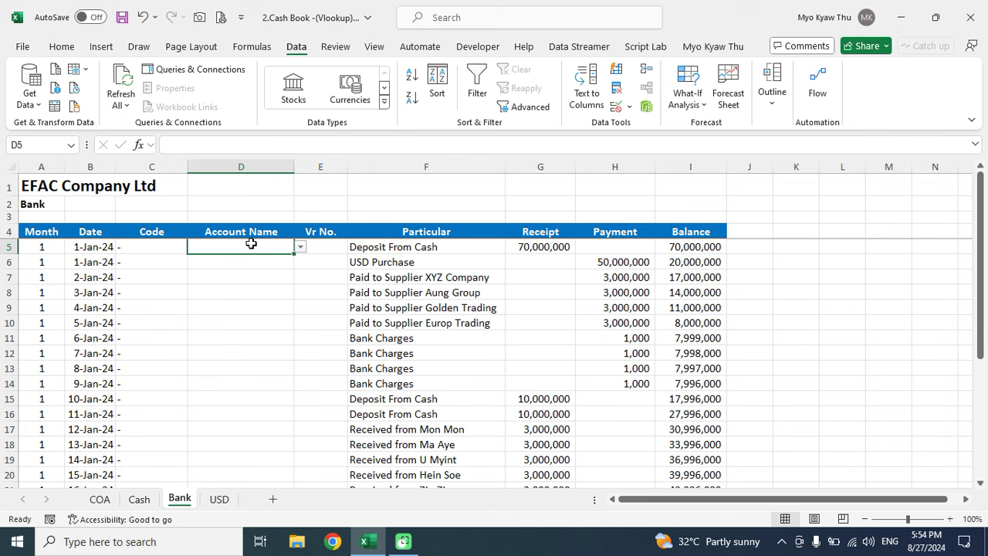
pyautogui.write('eq')
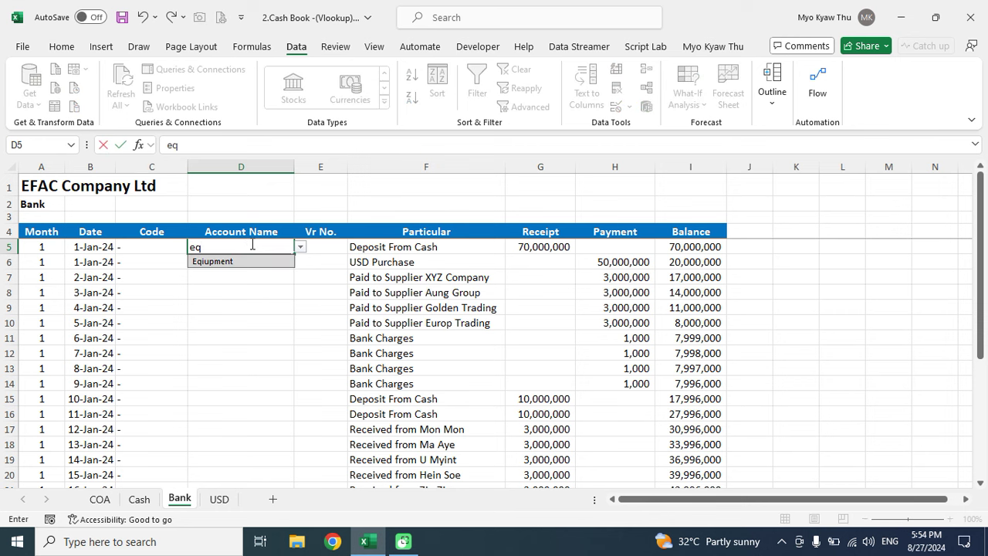
pyautogui.press('Tab')
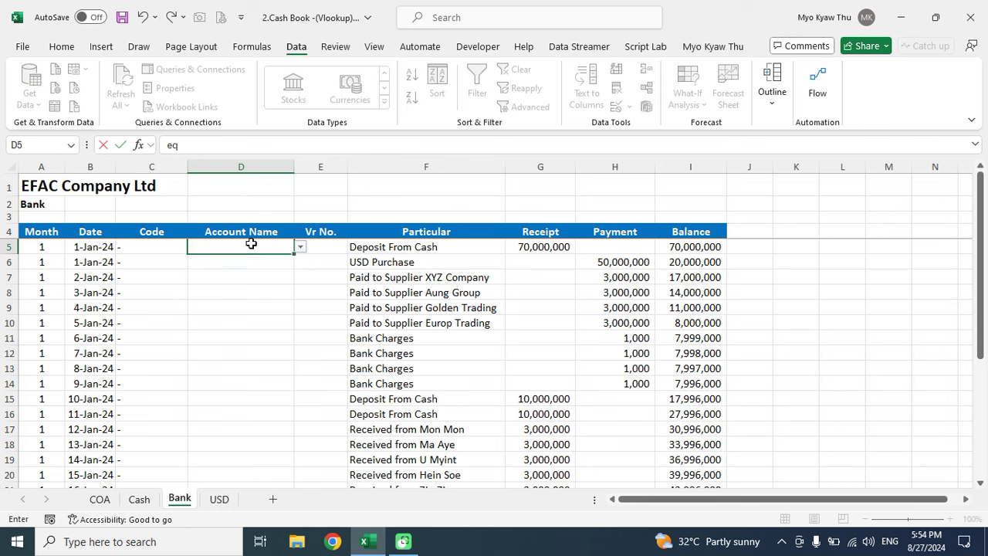
pyautogui.click(251, 244)
pyautogui.press('Return')
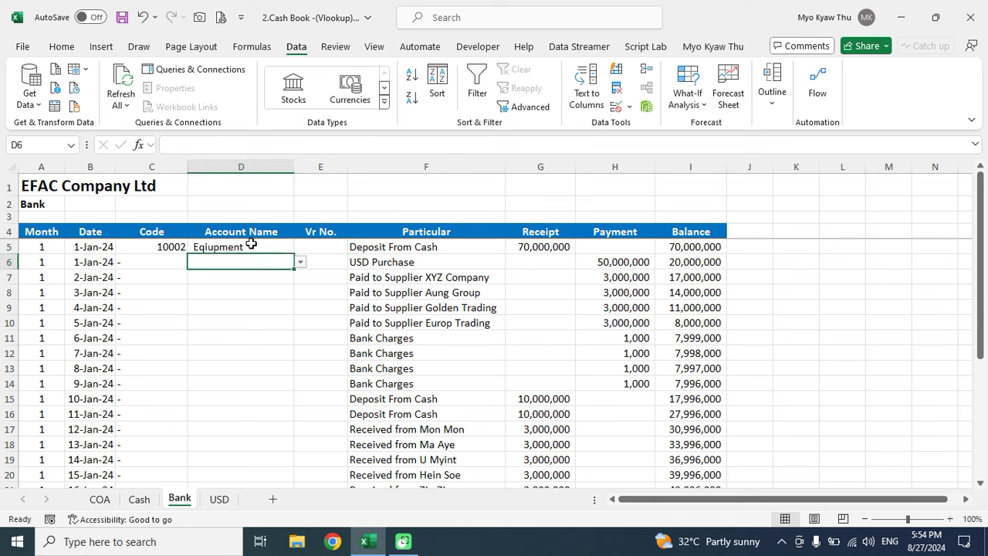
pyautogui.write('Fu')
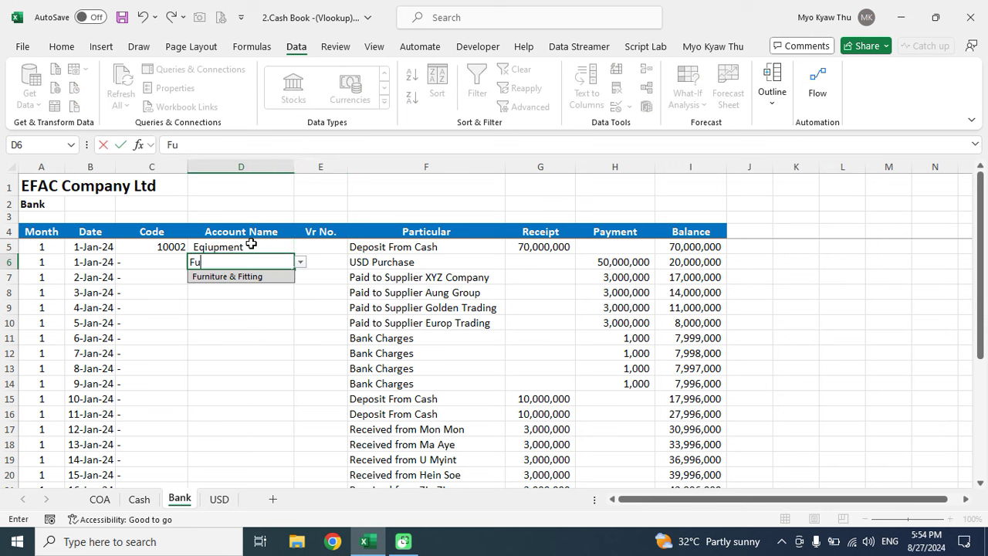
pyautogui.press('Tab')
# Choose Selling & Distribution as the account name in D7.
pyautogui.press('Down')
pyautogui.press('Left')
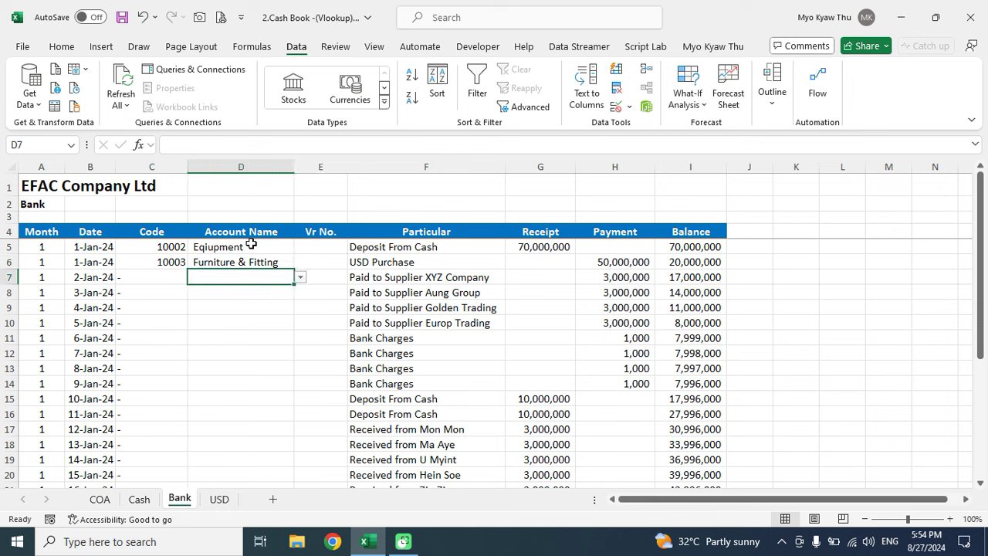
pyautogui.write('S')
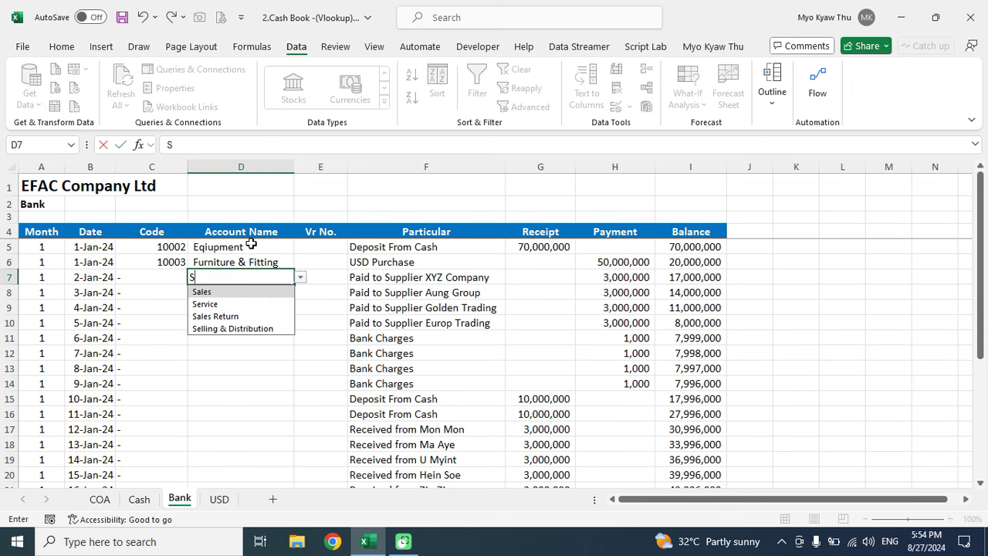
pyautogui.click(234, 328)
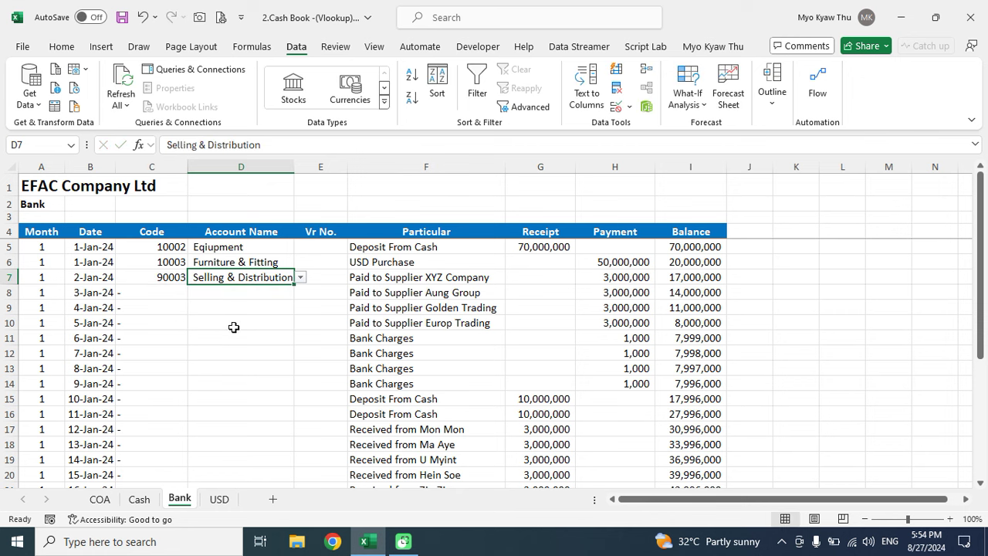
# Widen column D further and enter Machinery as D8's account name.
pyautogui.click(222, 293)
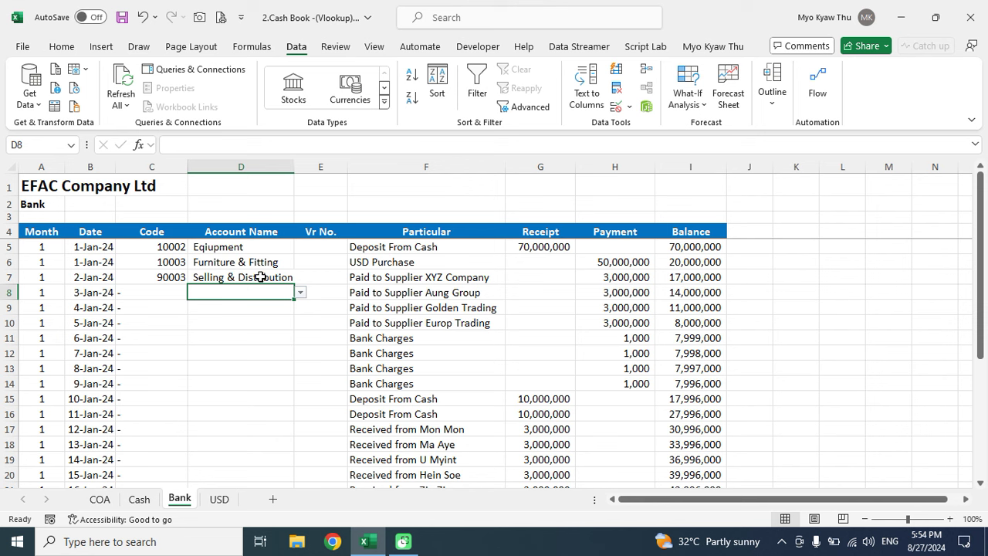
pyautogui.moveTo(295, 167); pyautogui.dragTo(336, 166)
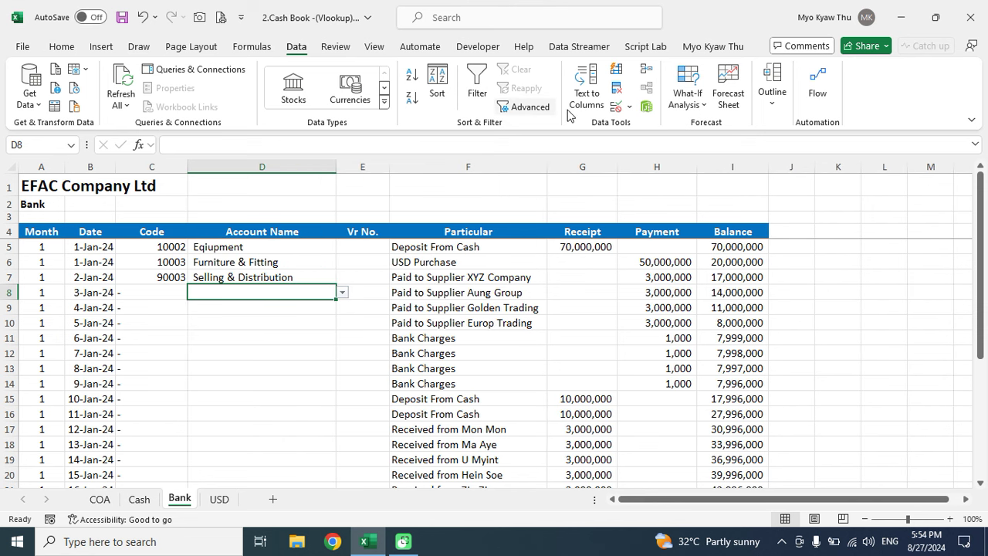
pyautogui.click(631, 106)
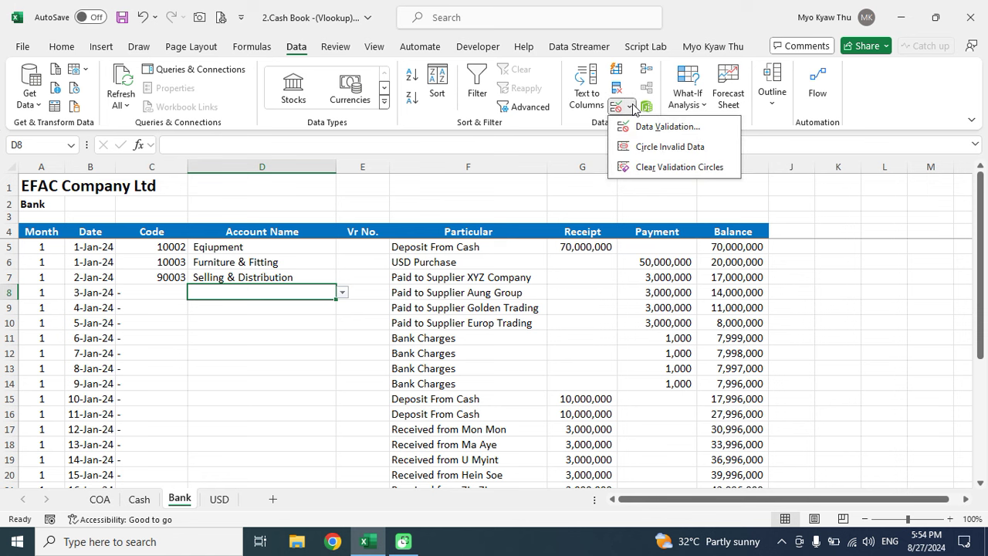
pyautogui.click(287, 294)
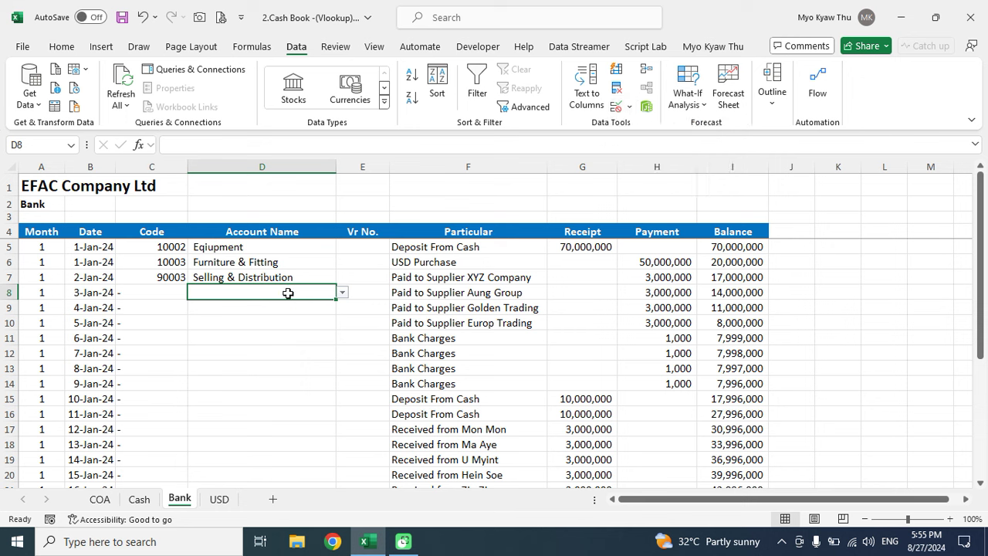
pyautogui.write('M')
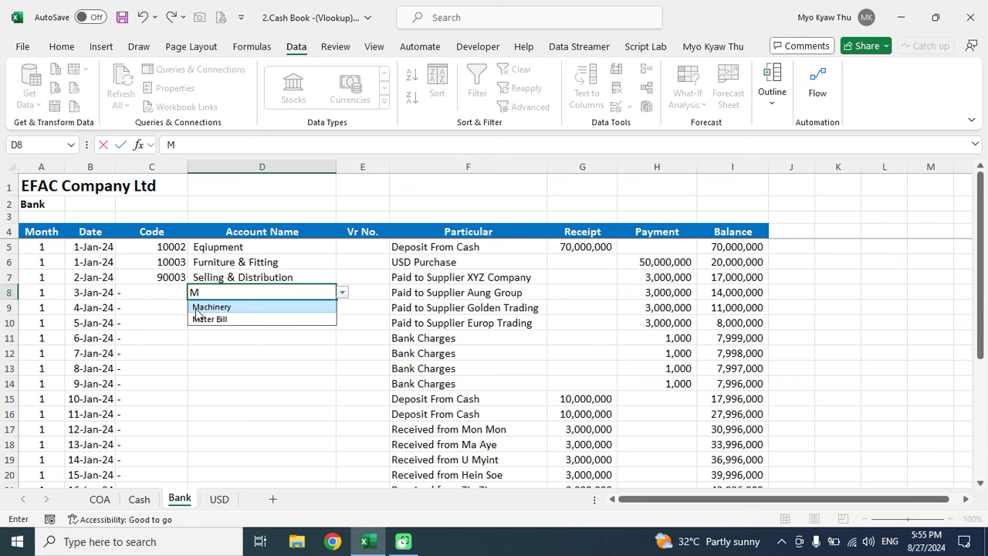
pyautogui.click(222, 310)
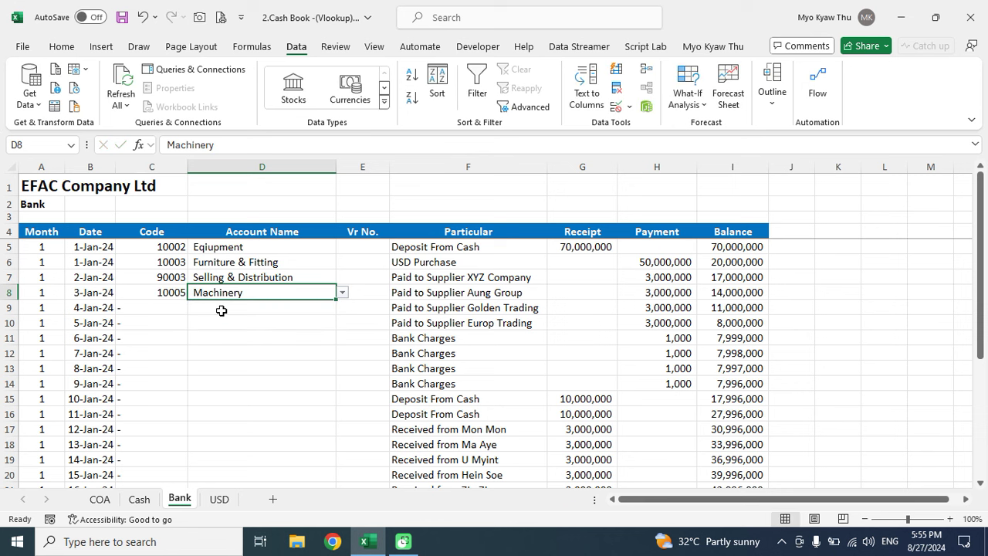
pyautogui.click(221, 309)
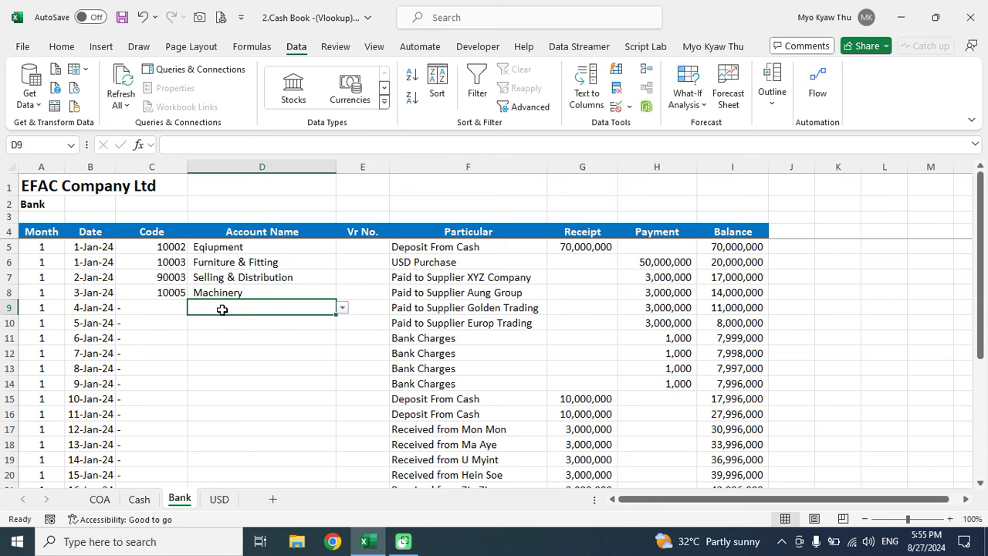
pyautogui.click(171, 261)
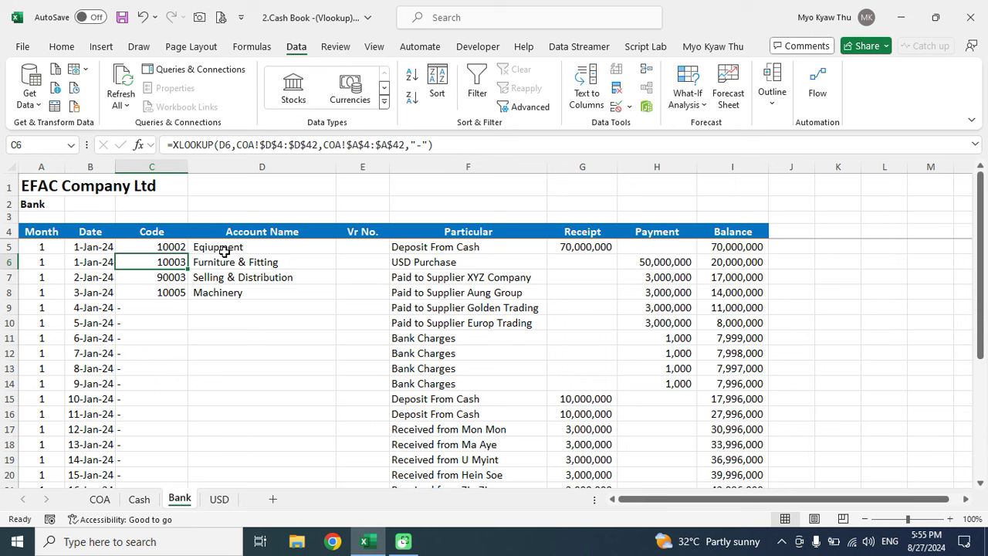
pyautogui.click(258, 263)
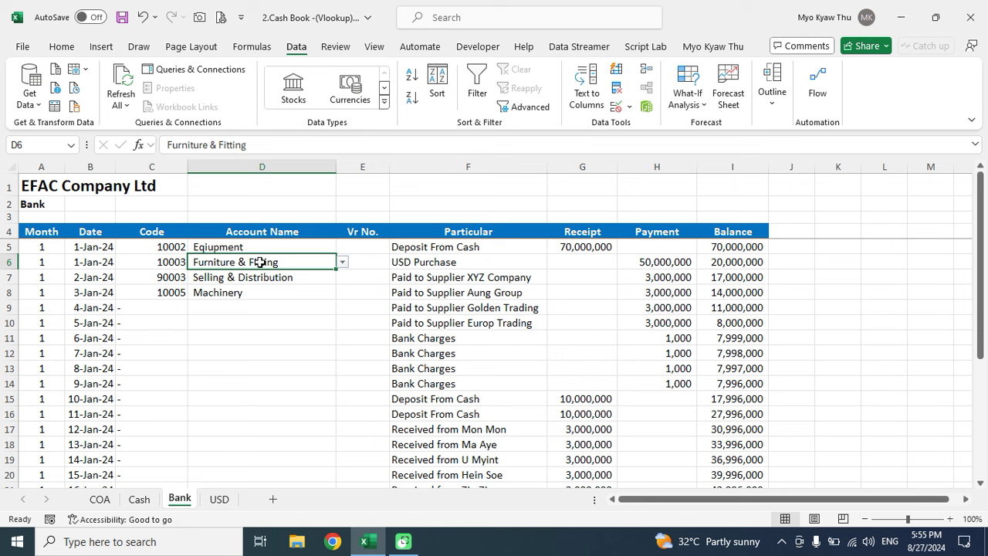
pyautogui.click(162, 283)
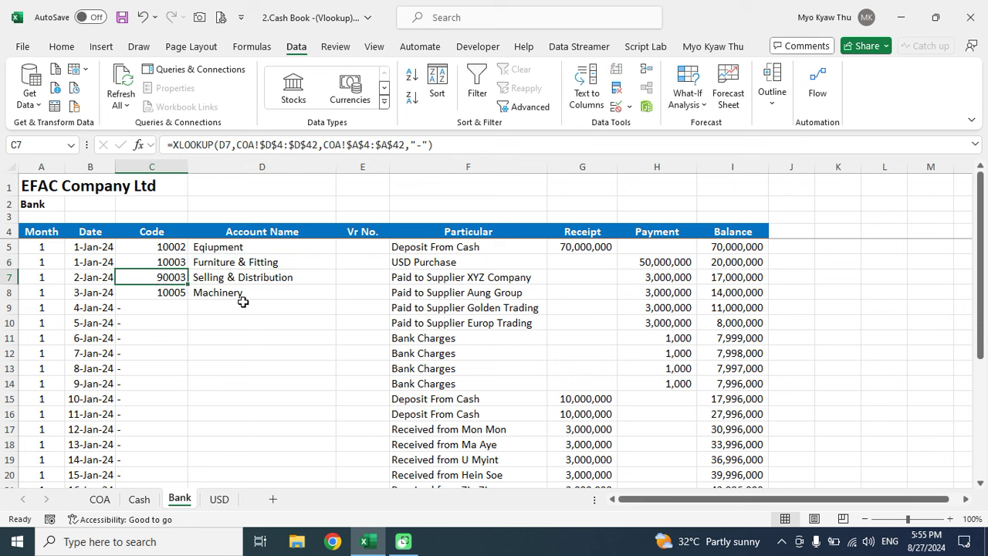
pyautogui.click(240, 303)
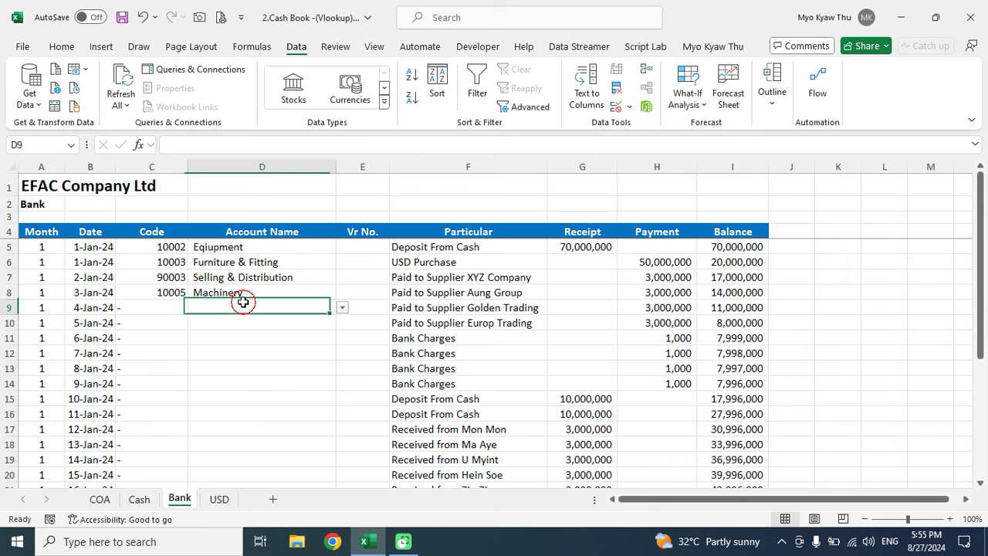
pyautogui.click(100, 502)
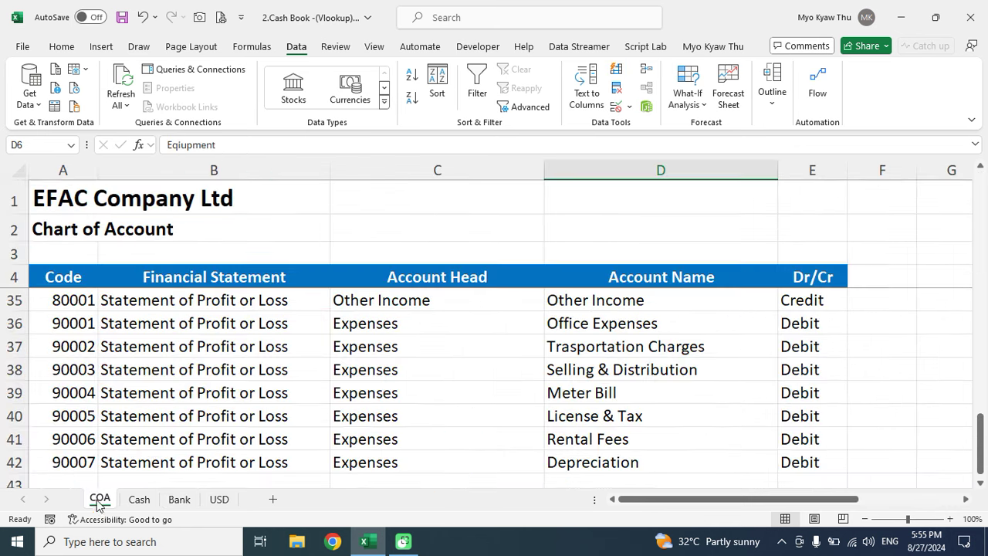
pyautogui.click(177, 500)
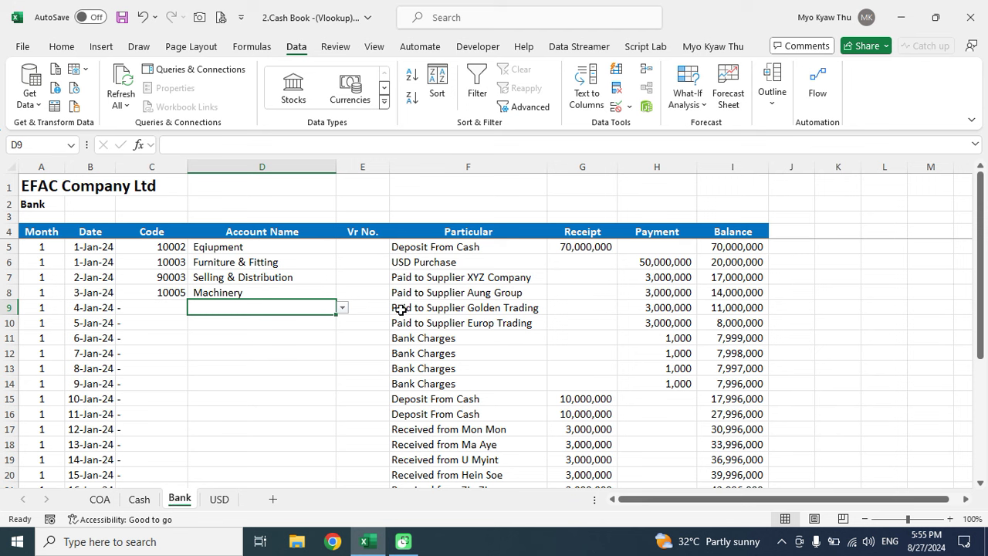